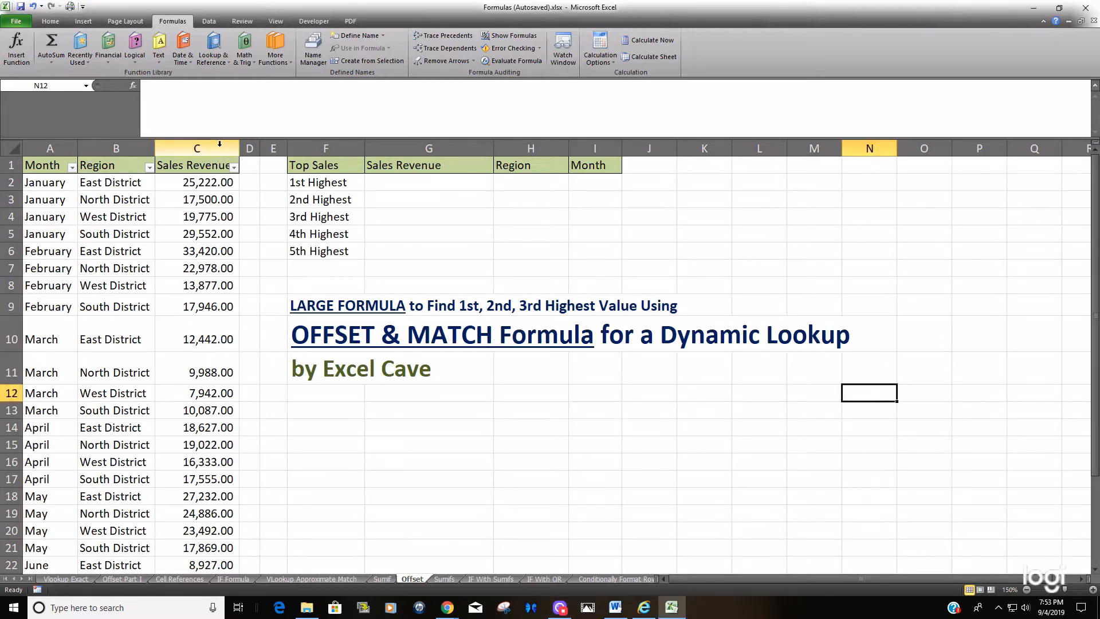
# Enter =LARGE(C:C,1) in cell G2 to return the highest sales revenue
pyautogui.click(395, 187)
pyautogui.write('=')
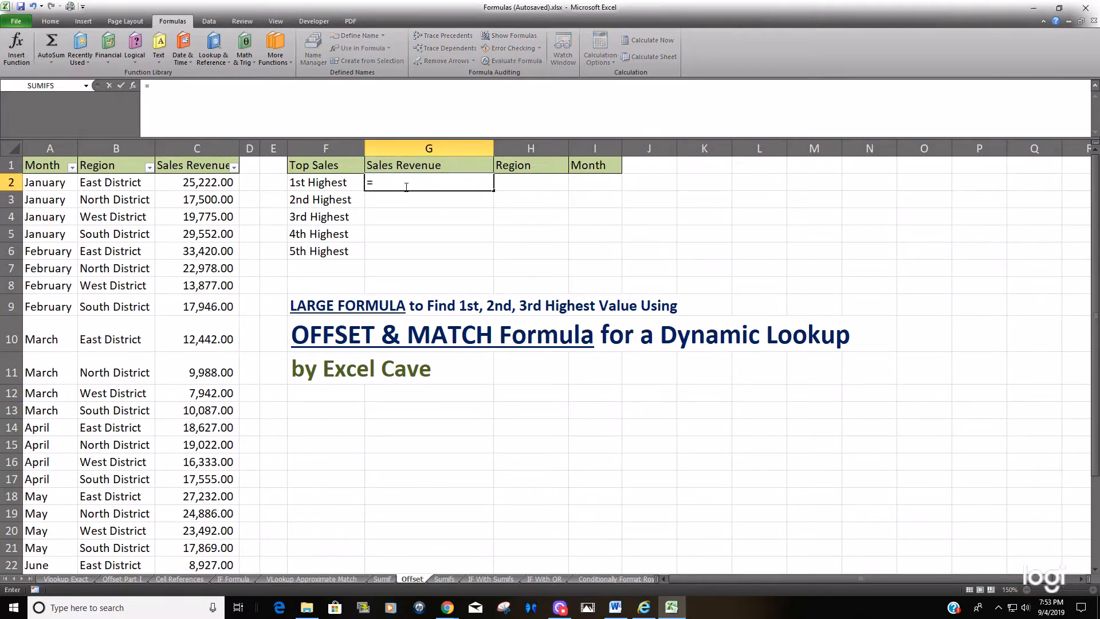
pyautogui.write('lar')
pyautogui.press('Tab')
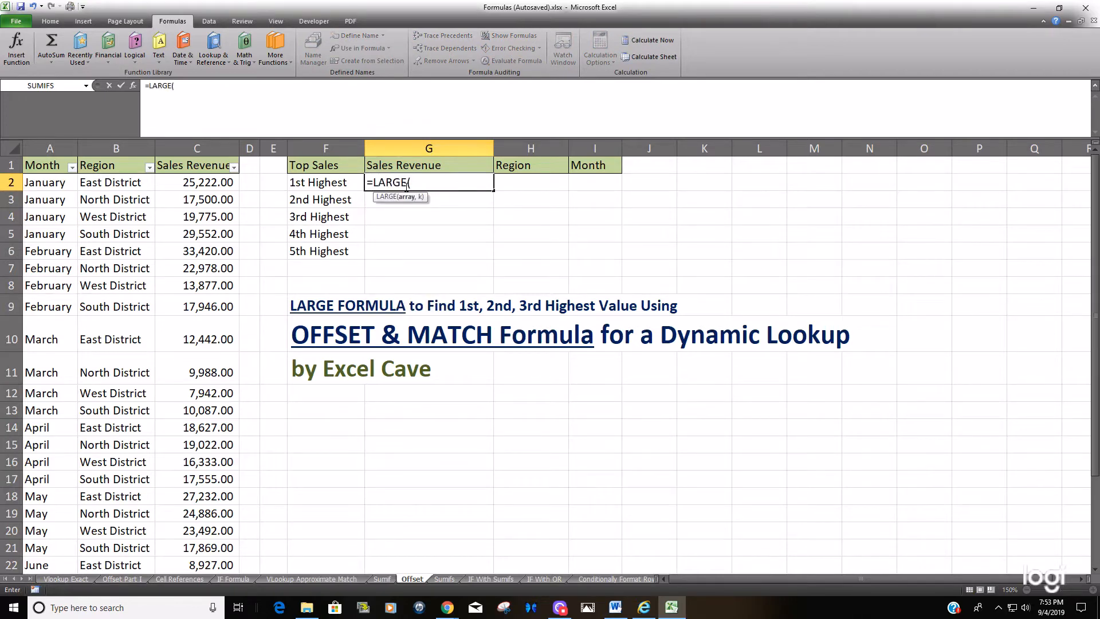
pyautogui.click(223, 149)
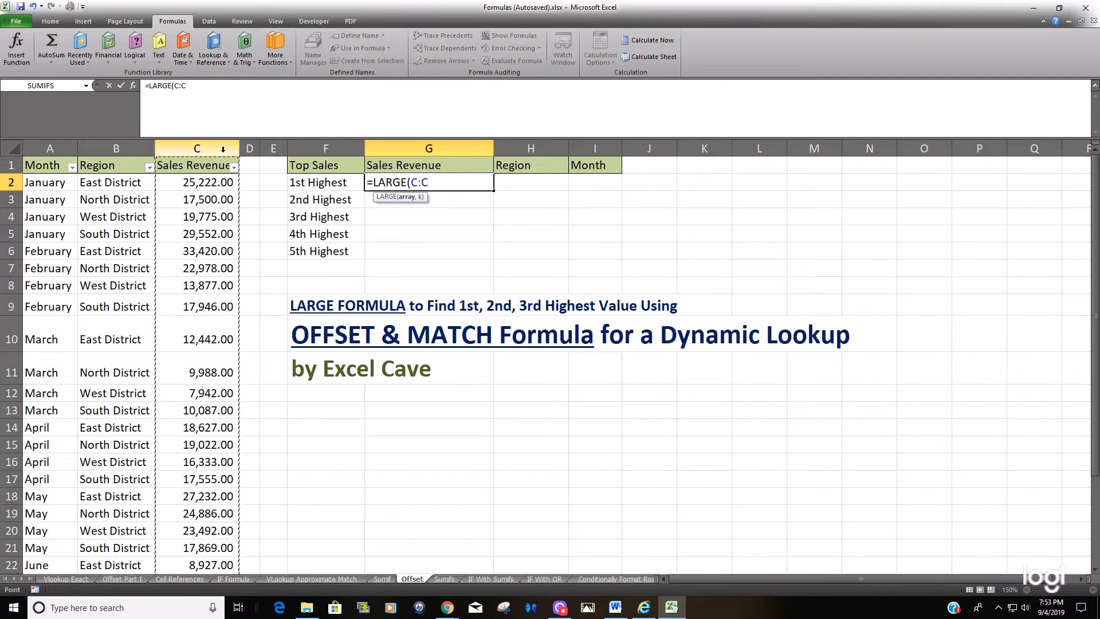
pyautogui.write(',')
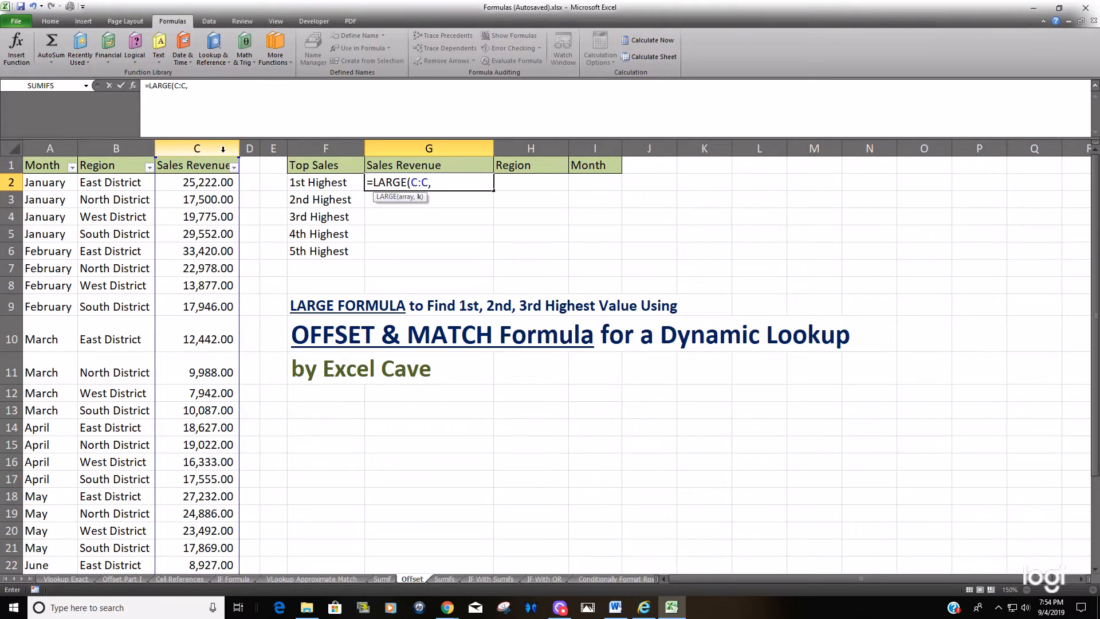
pyautogui.write('1')
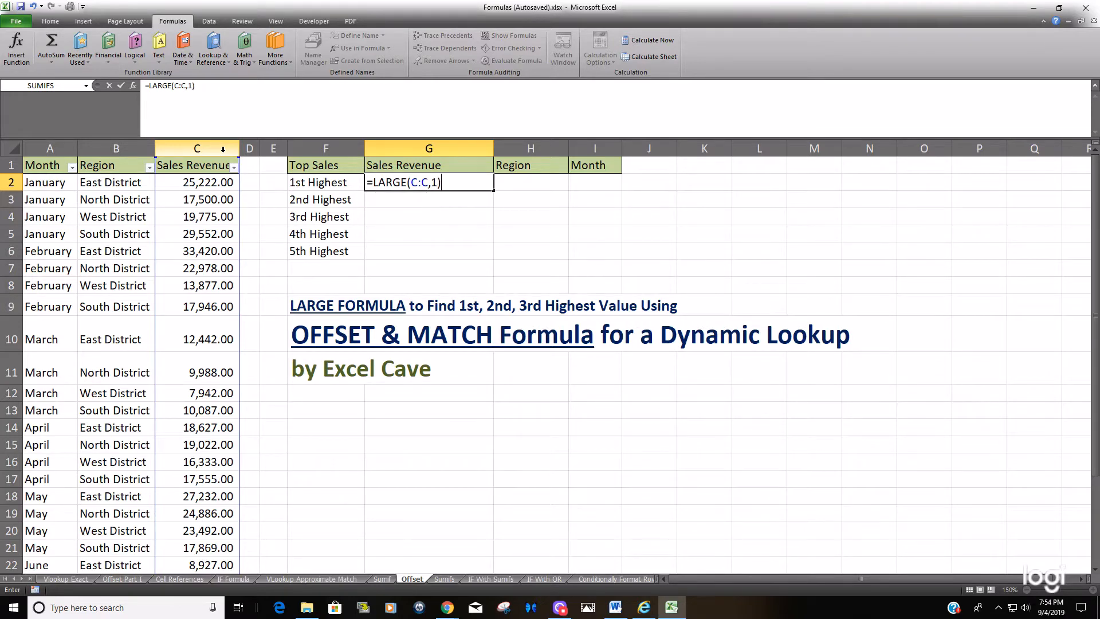
pyautogui.press('Return')
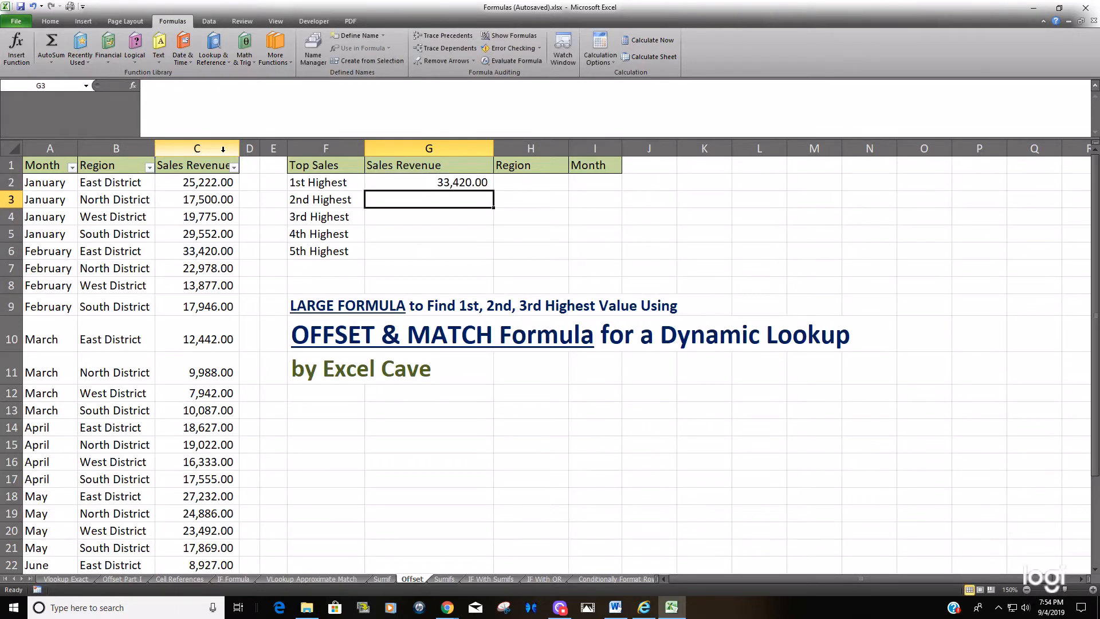
# Replace the fixed rank in G2's LARGE formula with LEFT(F2,1), giving =LARGE(C:C,LEFT(F2,1))
pyautogui.click(451, 184)
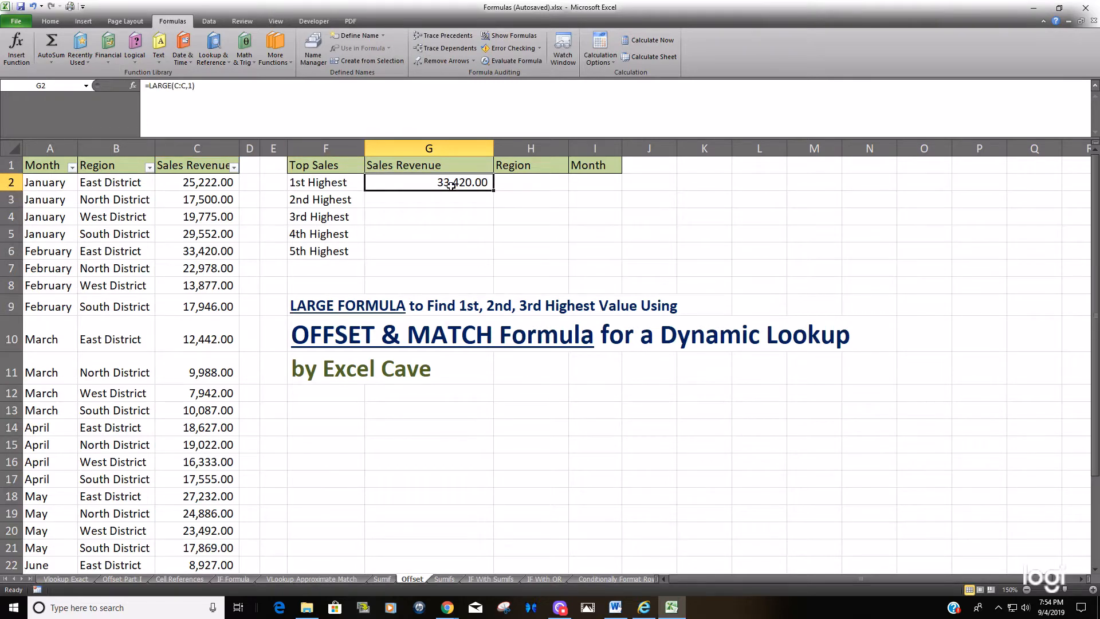
pyautogui.click(193, 86)
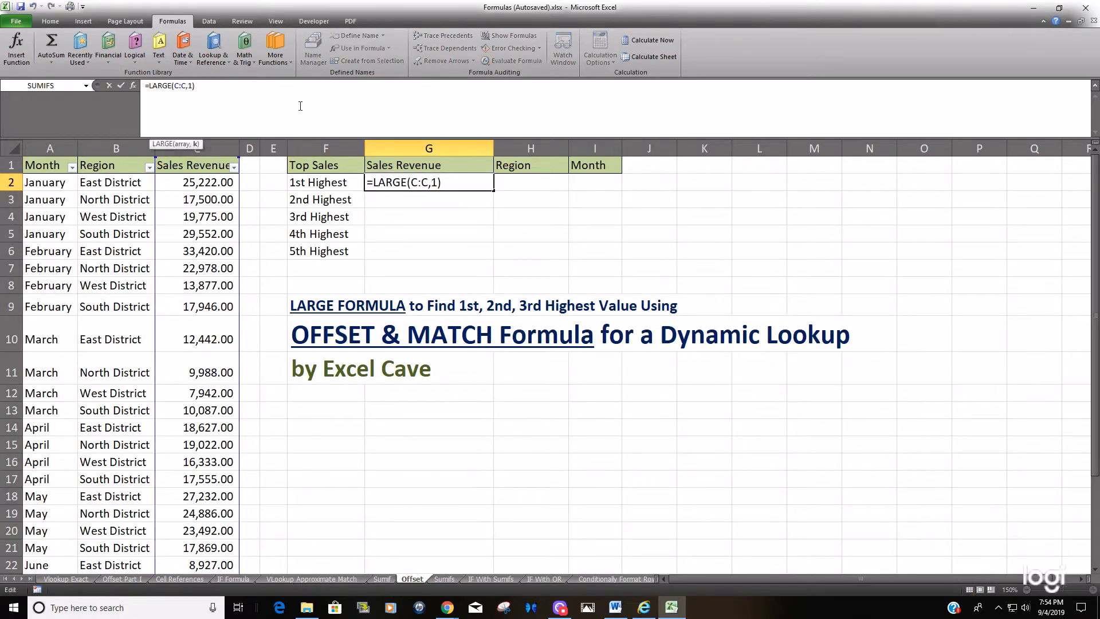
pyautogui.press('BackSpace')
pyautogui.write('L')
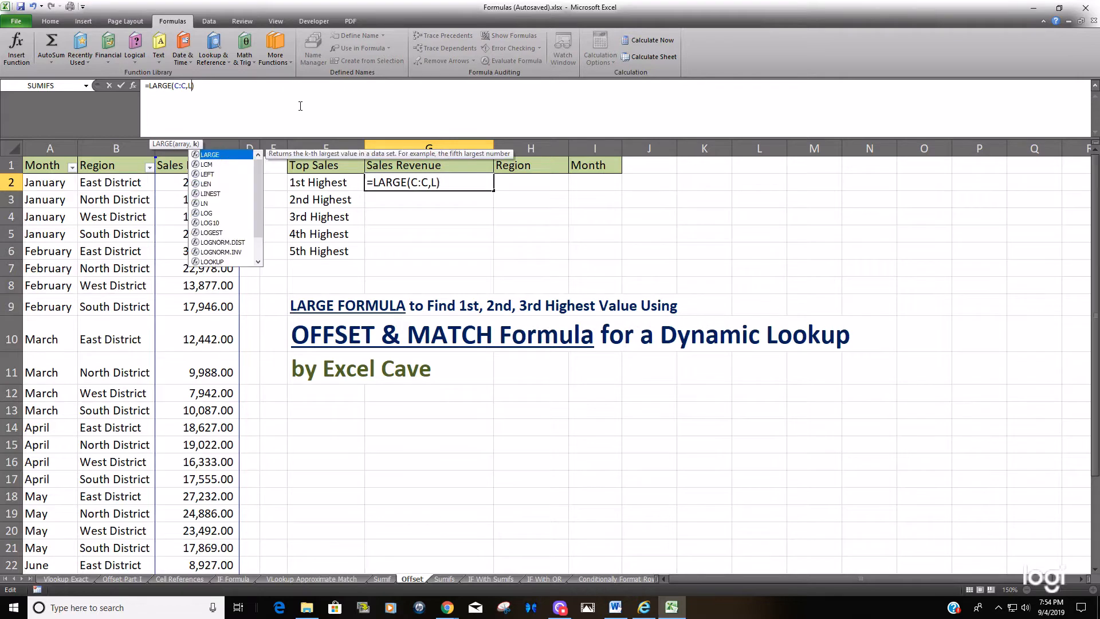
pyautogui.write('eft(')
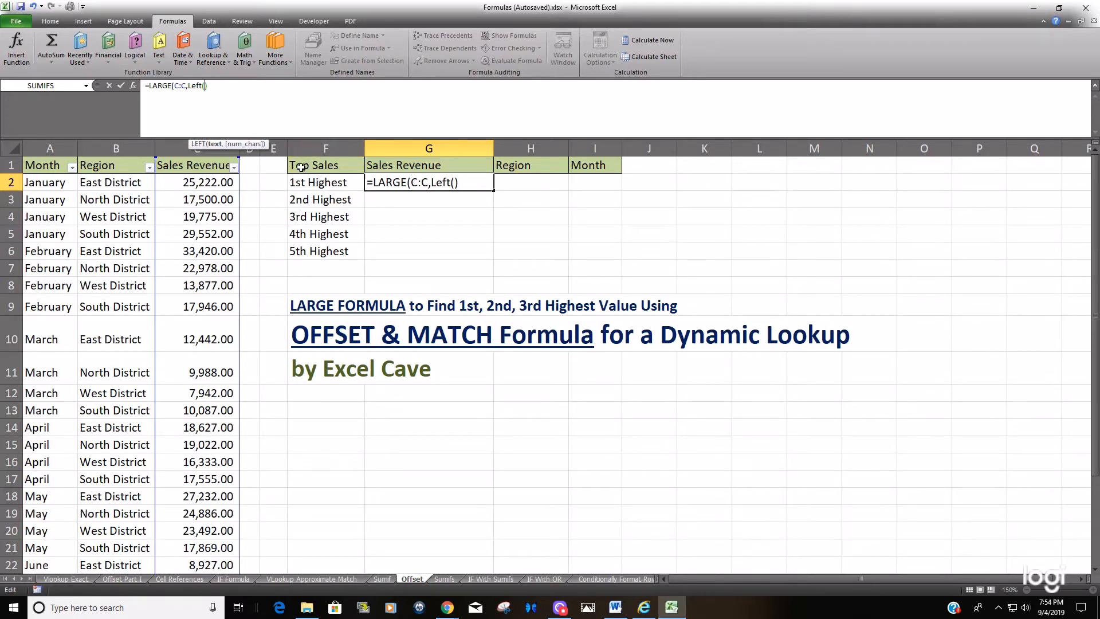
pyautogui.click(315, 181)
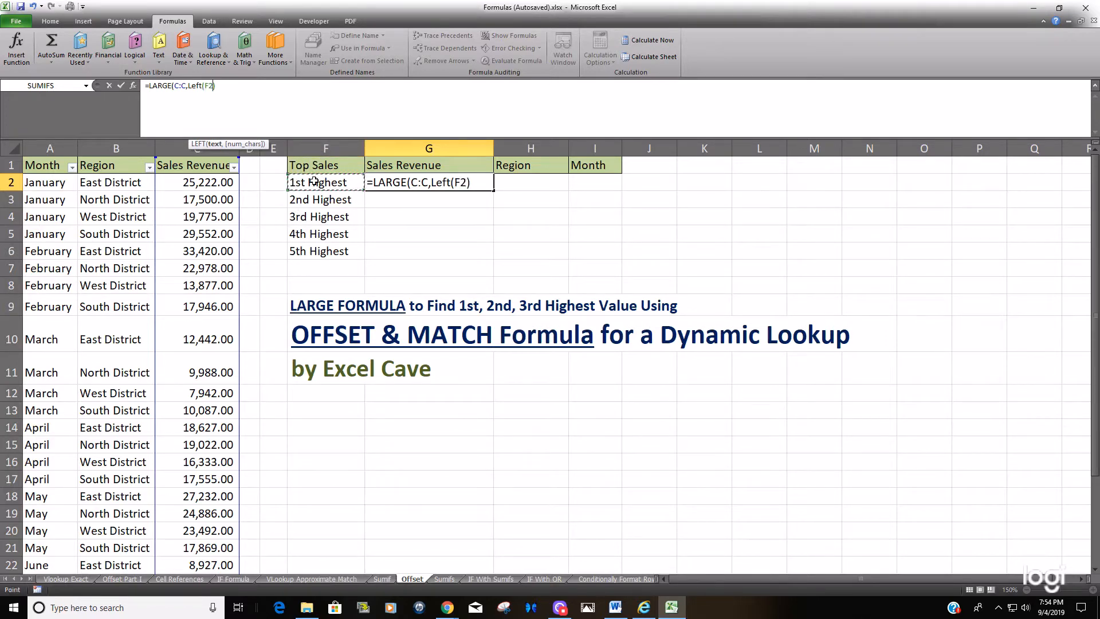
pyautogui.write(',1')
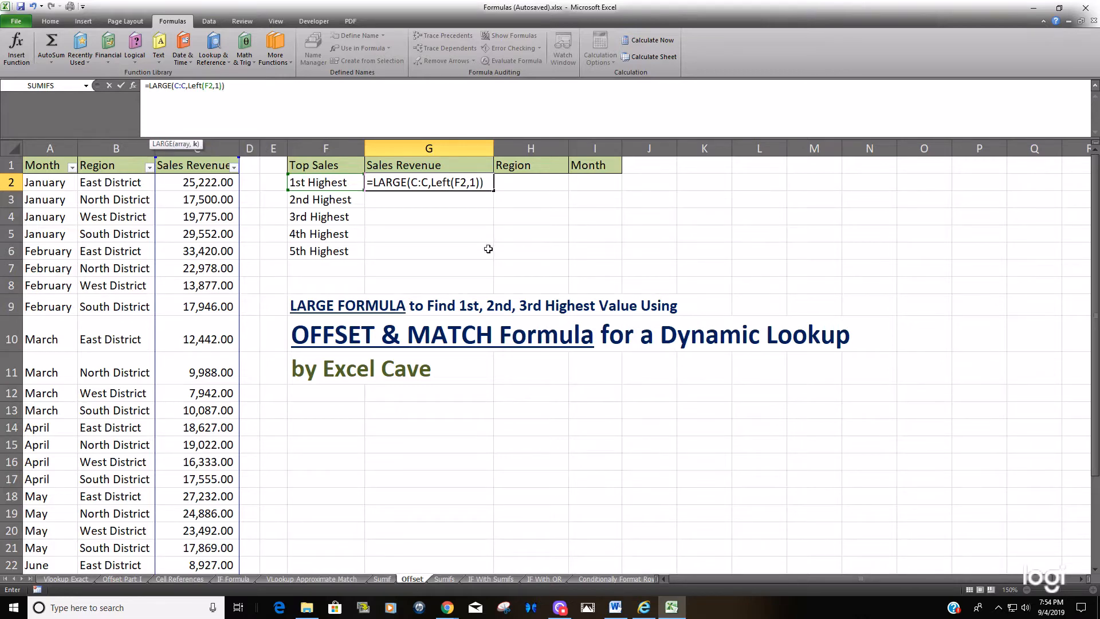
pyautogui.click(462, 183)
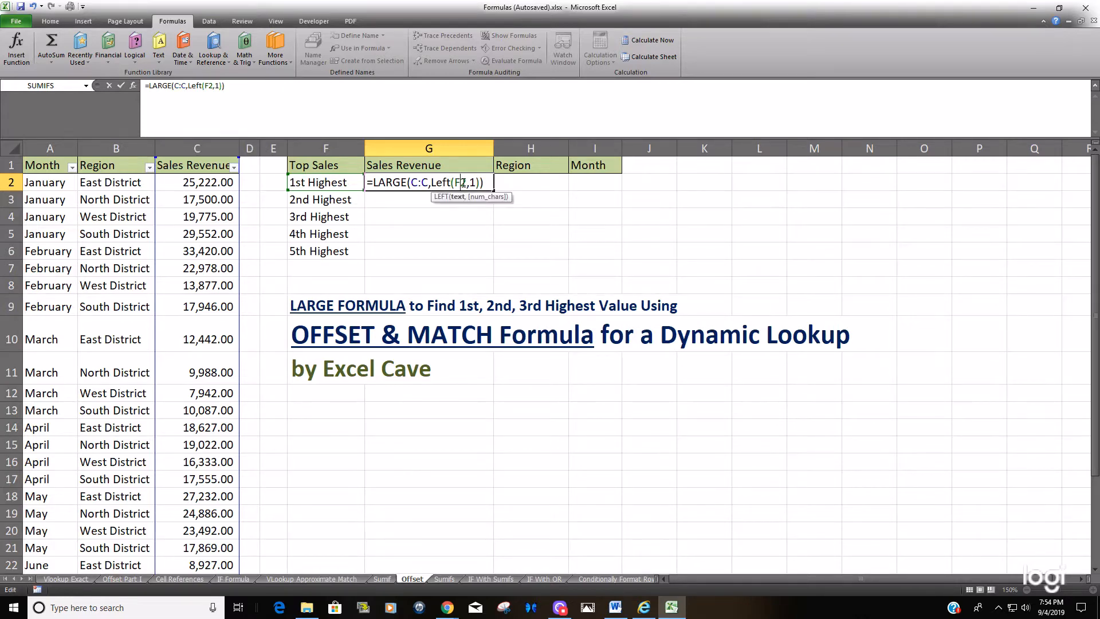
pyautogui.click(486, 181)
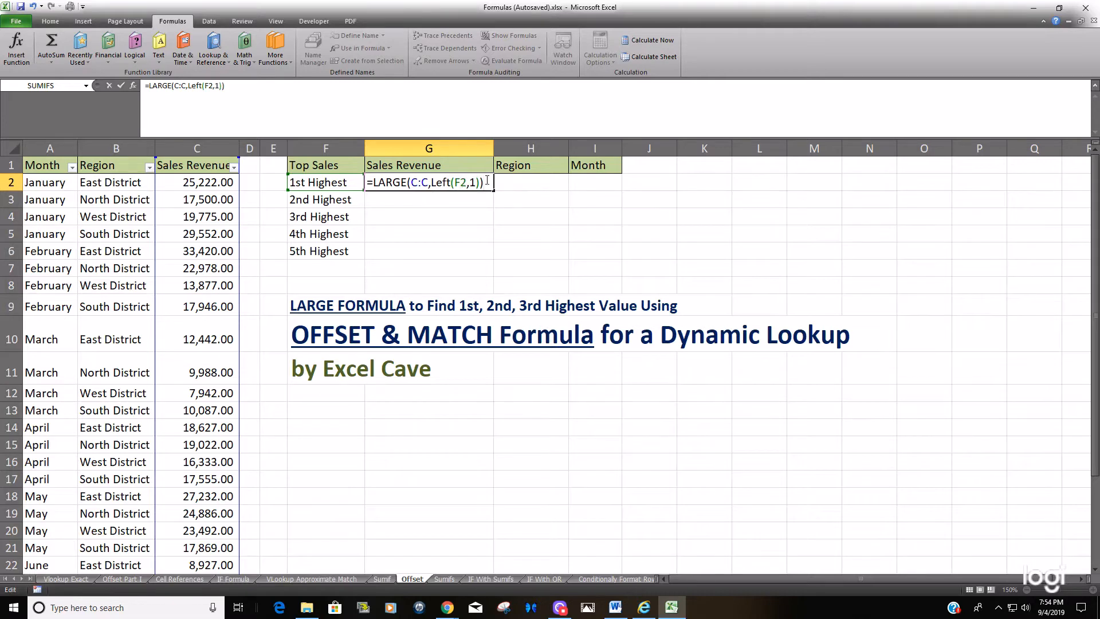
pyautogui.press('Return')
# Fill the G2 formula down through the 5th Highest row and check the copied formula in G3
pyautogui.click(488, 184)
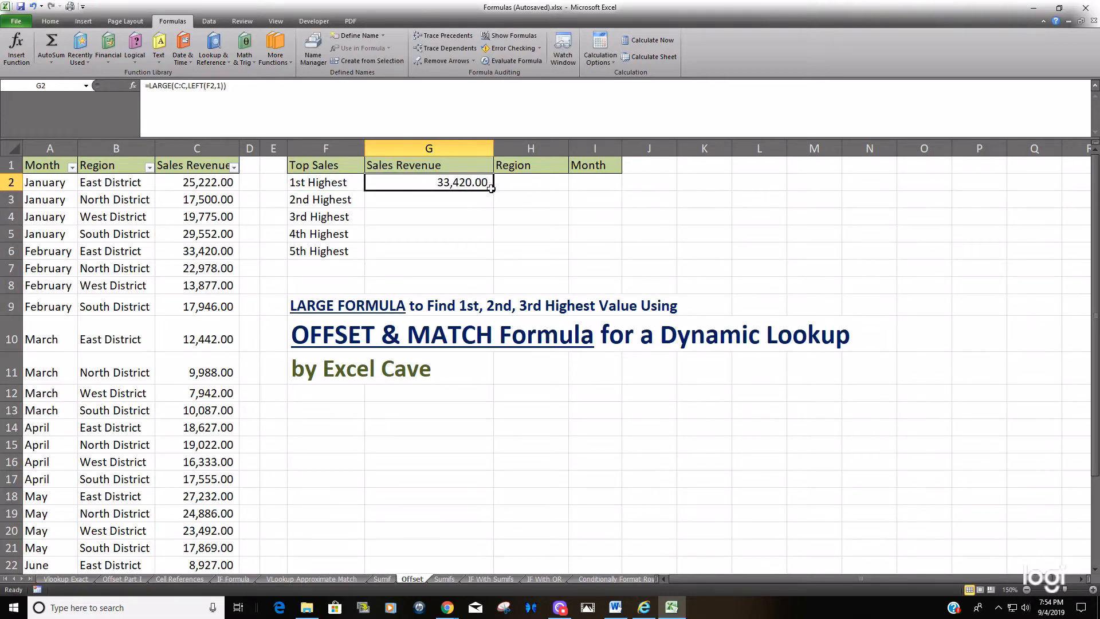
pyautogui.doubleClick(490, 189)
pyautogui.click(479, 200)
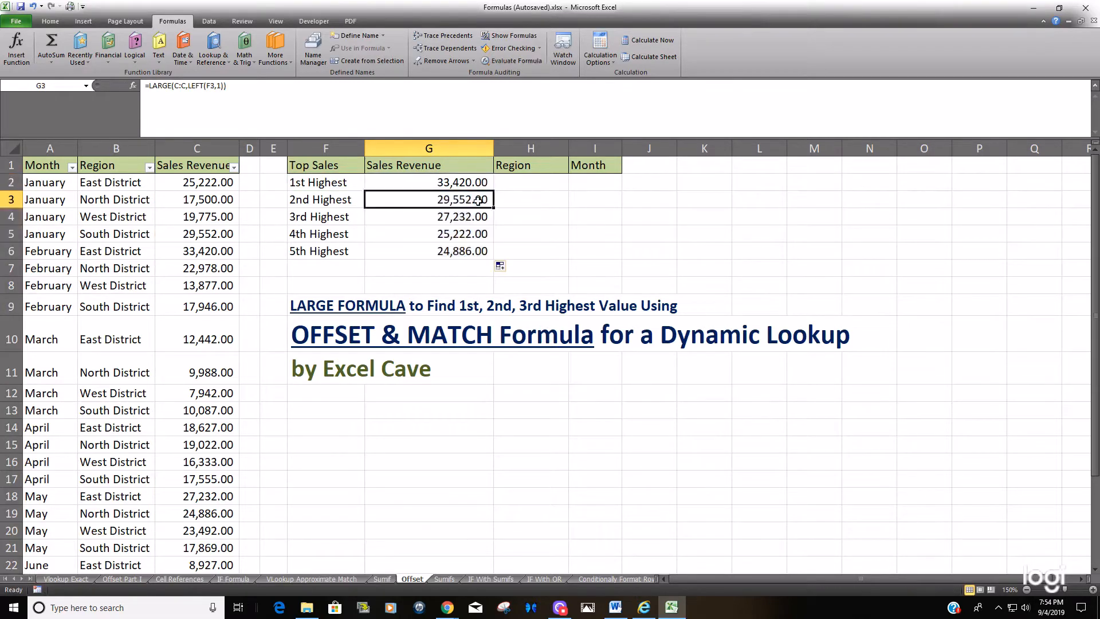
pyautogui.press('F2')
pyautogui.press('Escape')
# Check the highest amounts in column C's Sales Revenue filter list against the top sales results, leaving the filter unchanged
pyautogui.click(484, 184)
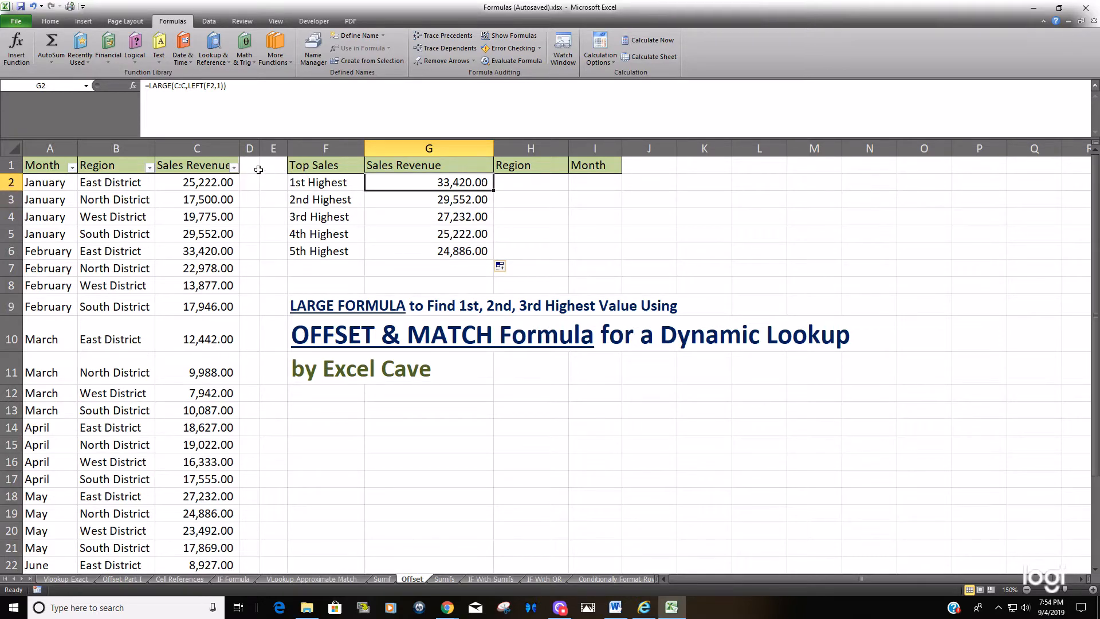
pyautogui.click(234, 167)
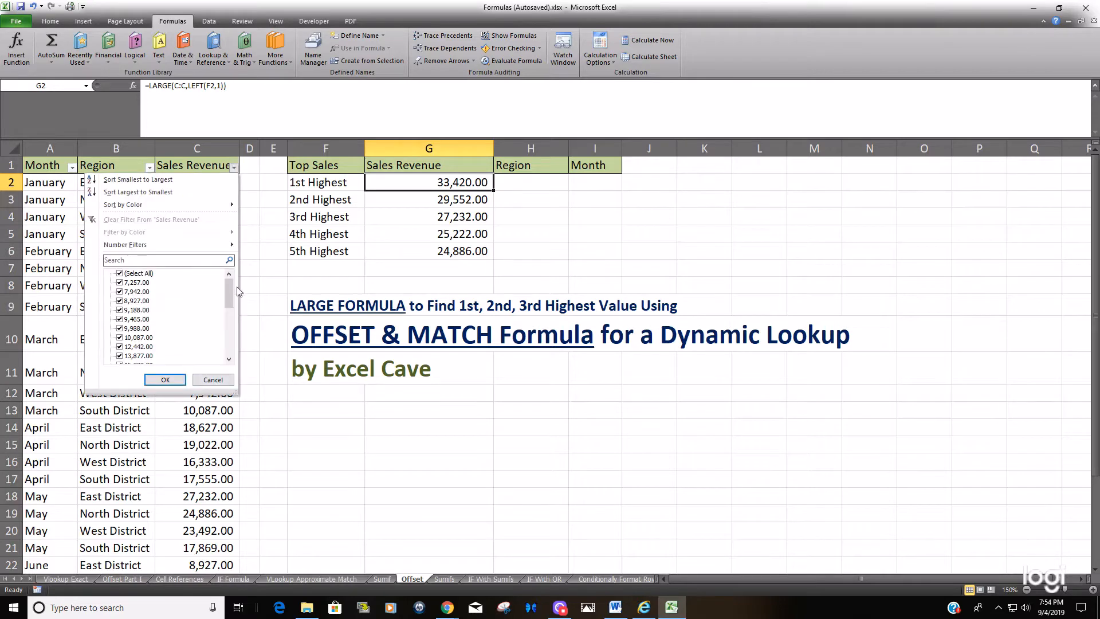
pyautogui.moveTo(231, 292); pyautogui.dragTo(228, 353)
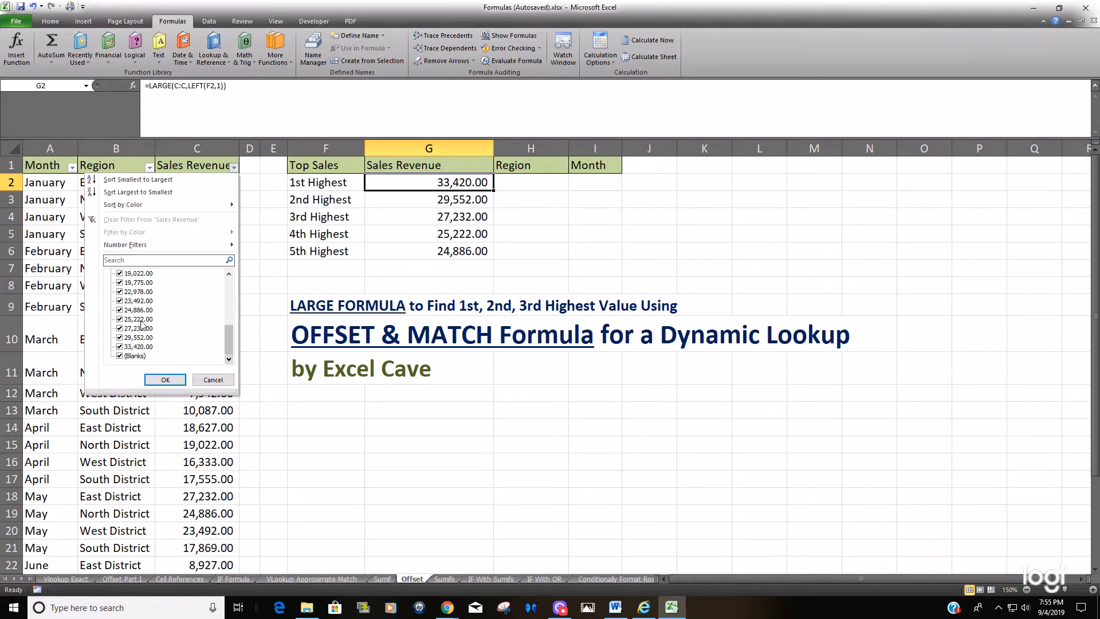
pyautogui.press('Escape')
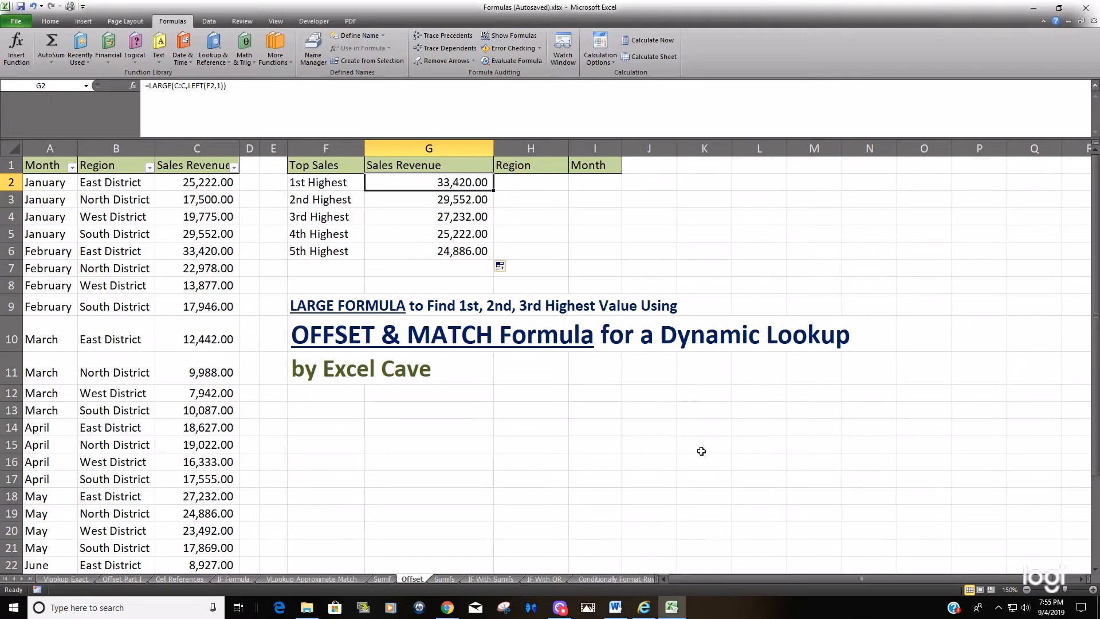
# Enter =OFFSET(C1,3,0,1,1) in cell H12 as an example of the OFFSET function
pyautogui.click(549, 395)
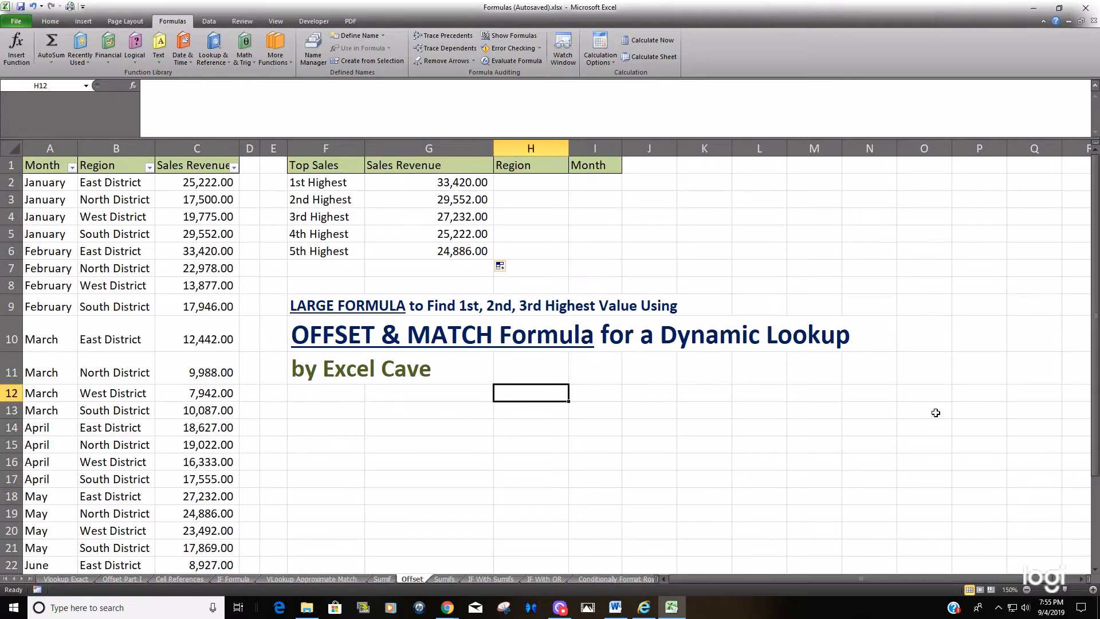
pyautogui.write('=O')
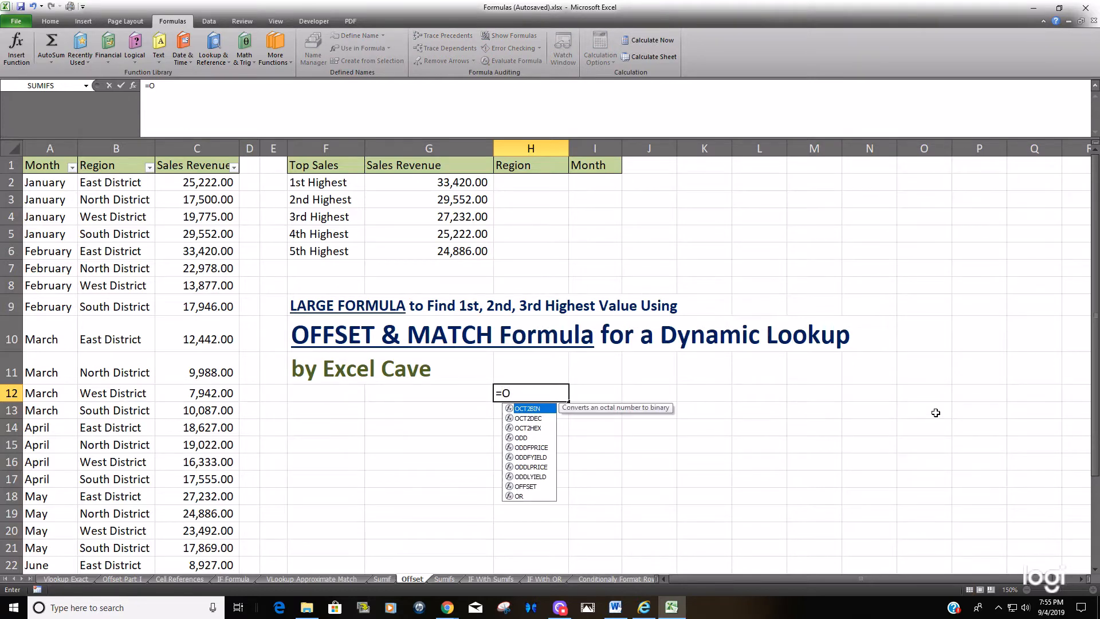
pyautogui.write('ff')
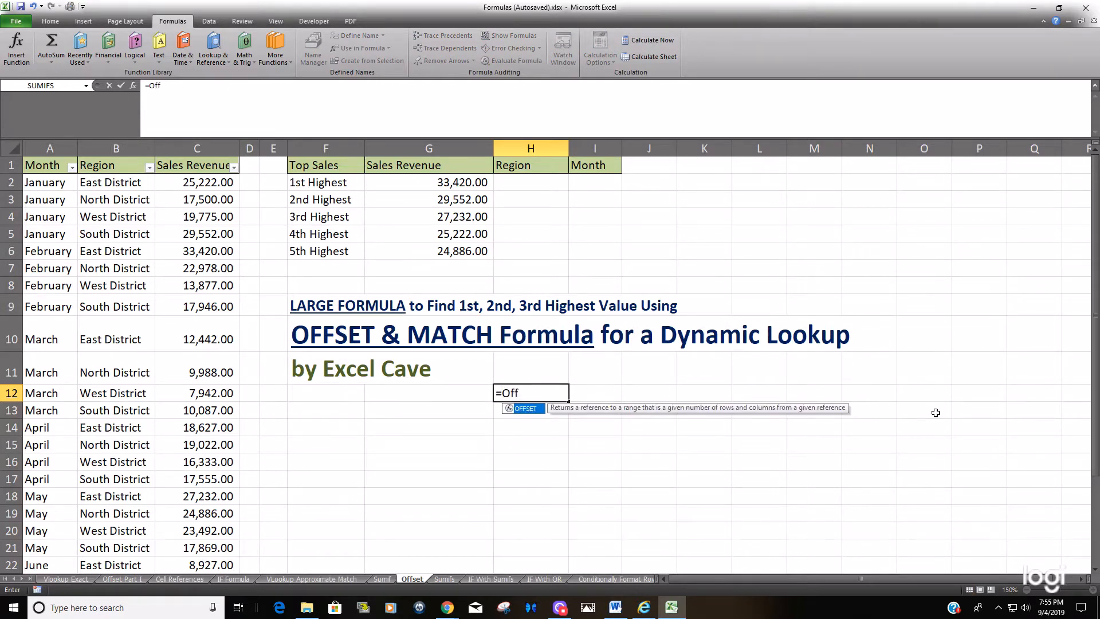
pyautogui.press('Tab')
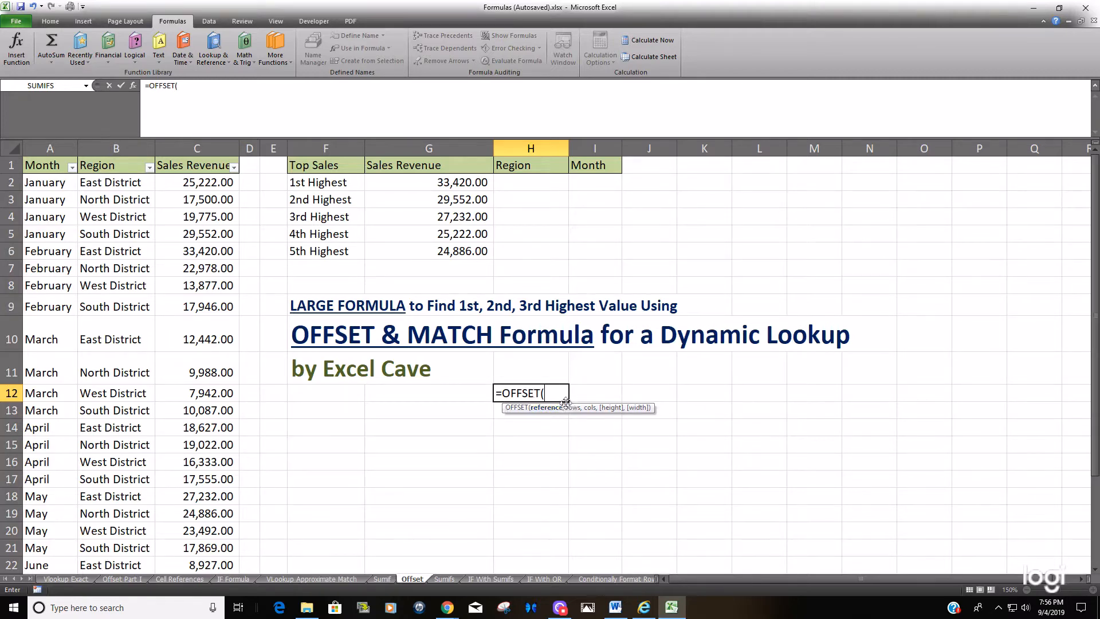
pyautogui.click(197, 167)
pyautogui.write(',')
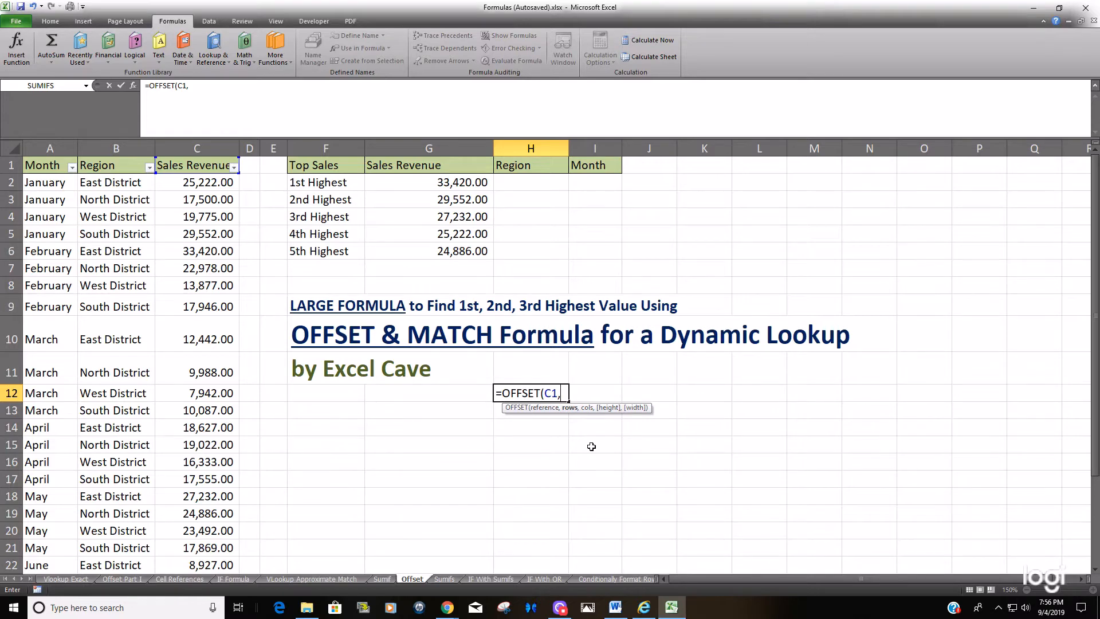
pyautogui.write('3,')
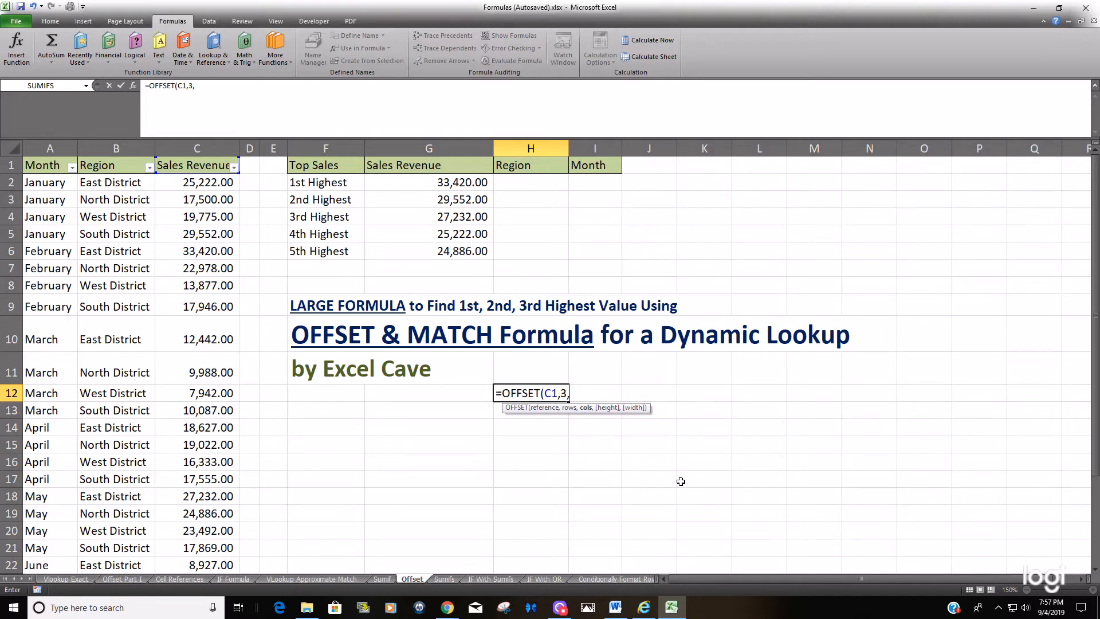
pyautogui.write('0,')
pyautogui.write('1,1)')
pyautogui.press('Return')
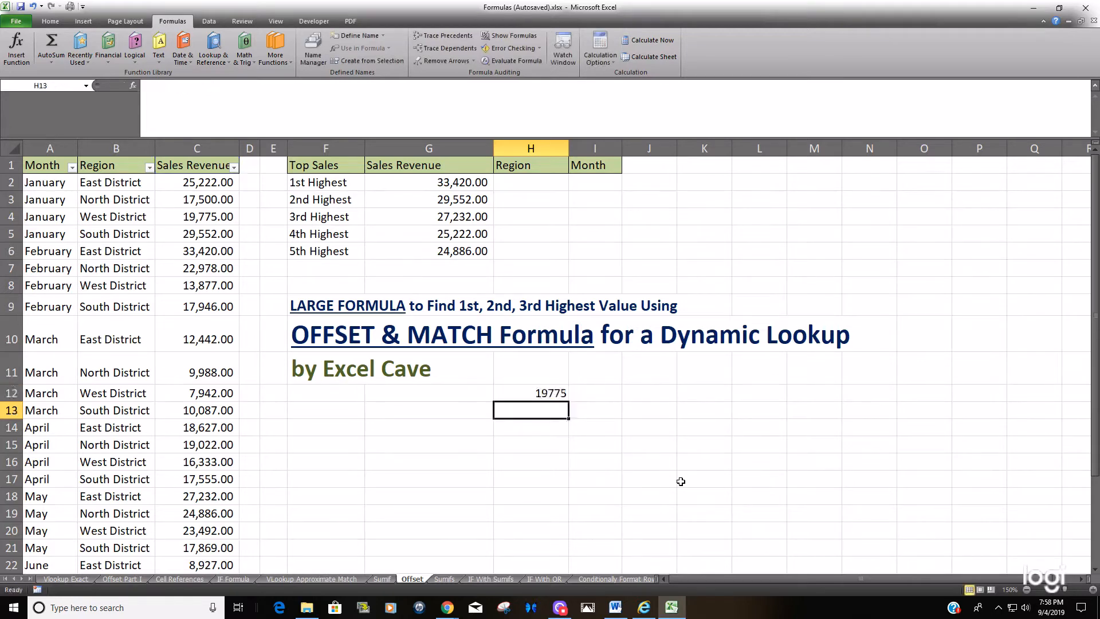
# Examine the row, column, height and width arguments of the OFFSET formula in H12 without changing them
pyautogui.press('Up')
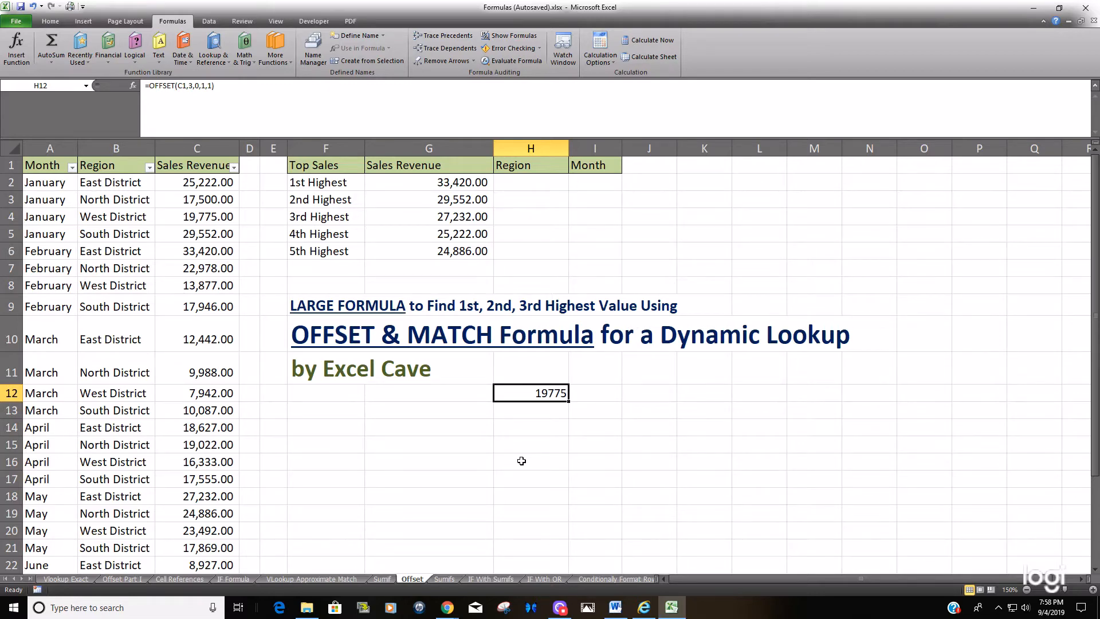
pyautogui.press('F2')
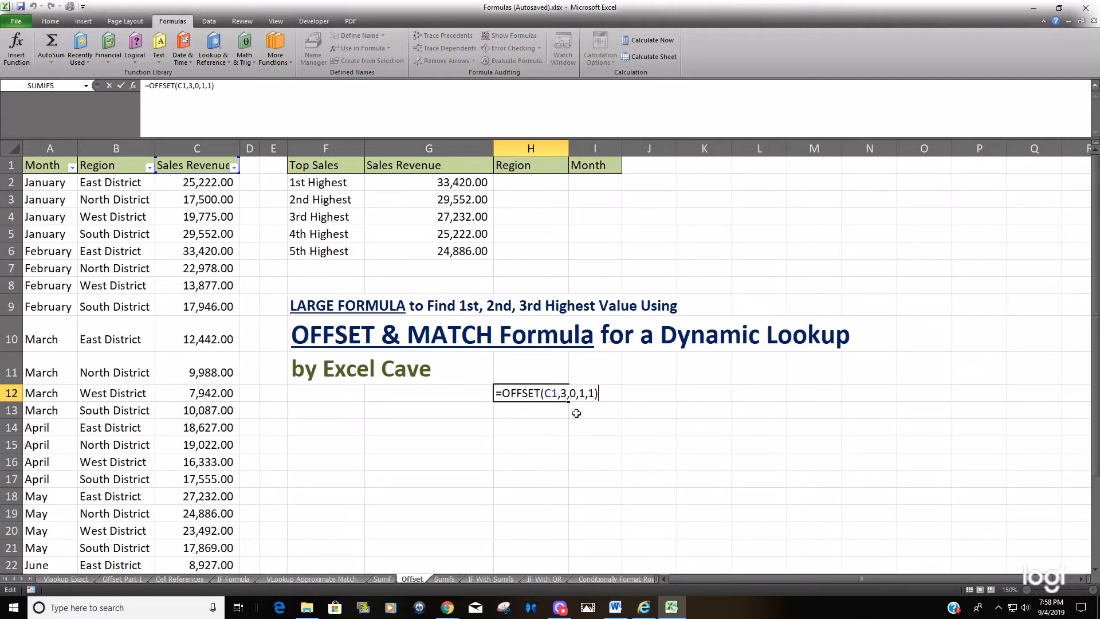
pyautogui.click(576, 395)
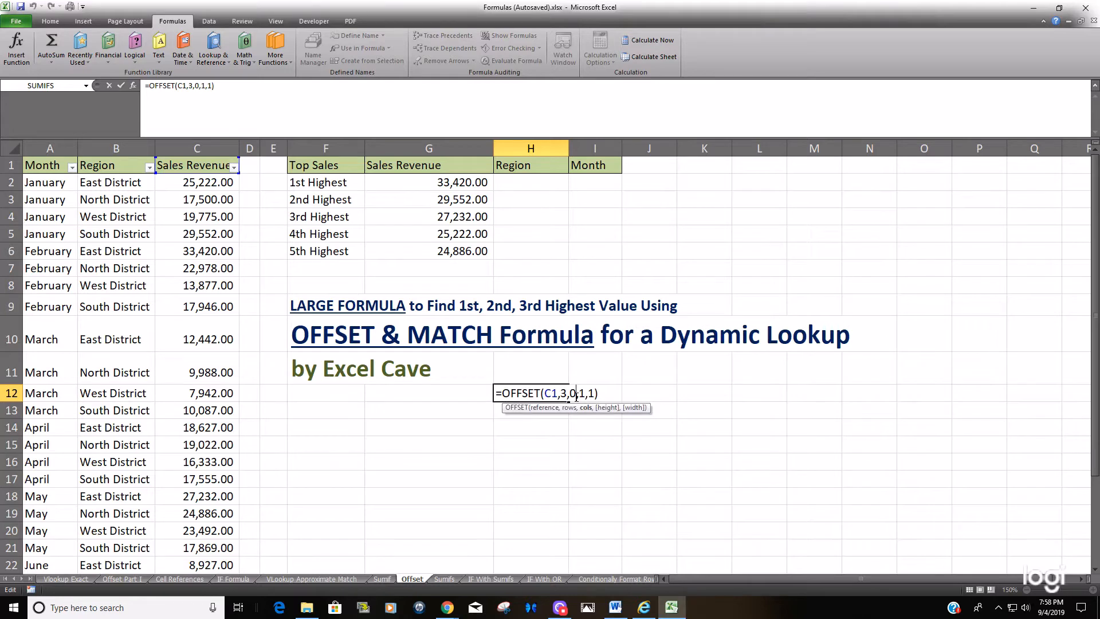
pyautogui.click(584, 393)
pyautogui.click(609, 395)
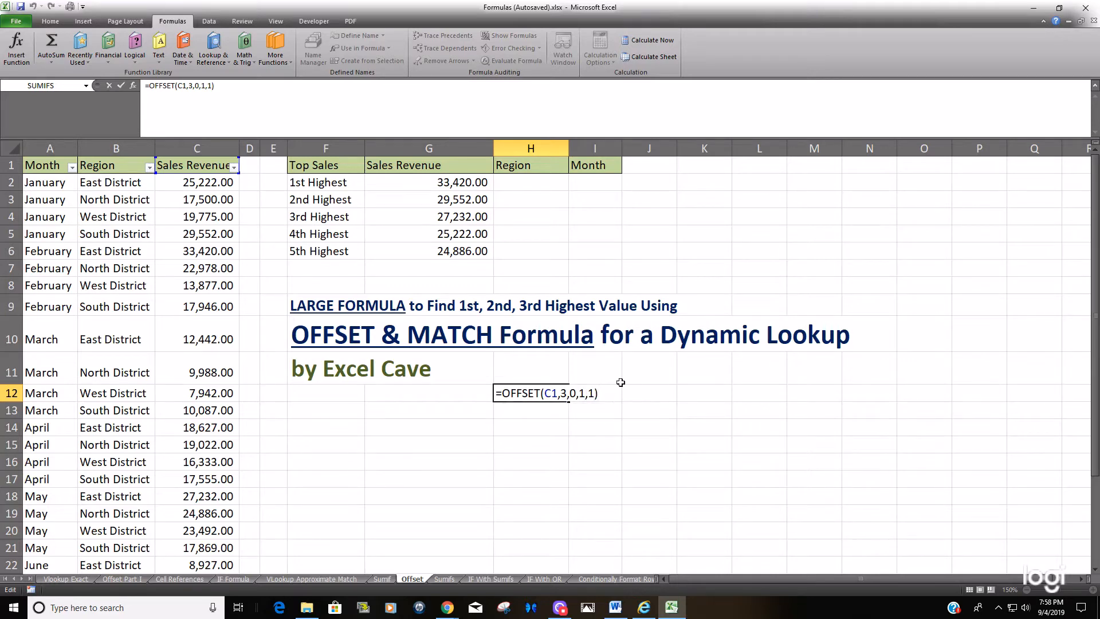
pyautogui.press('Return')
pyautogui.press('Up')
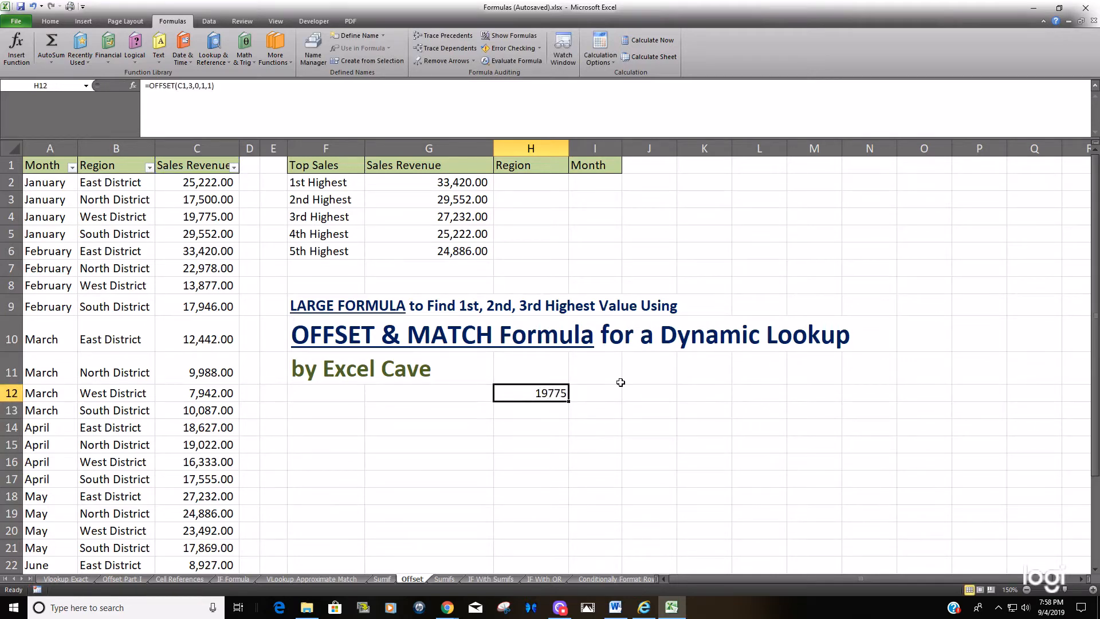
pyautogui.press('F2')
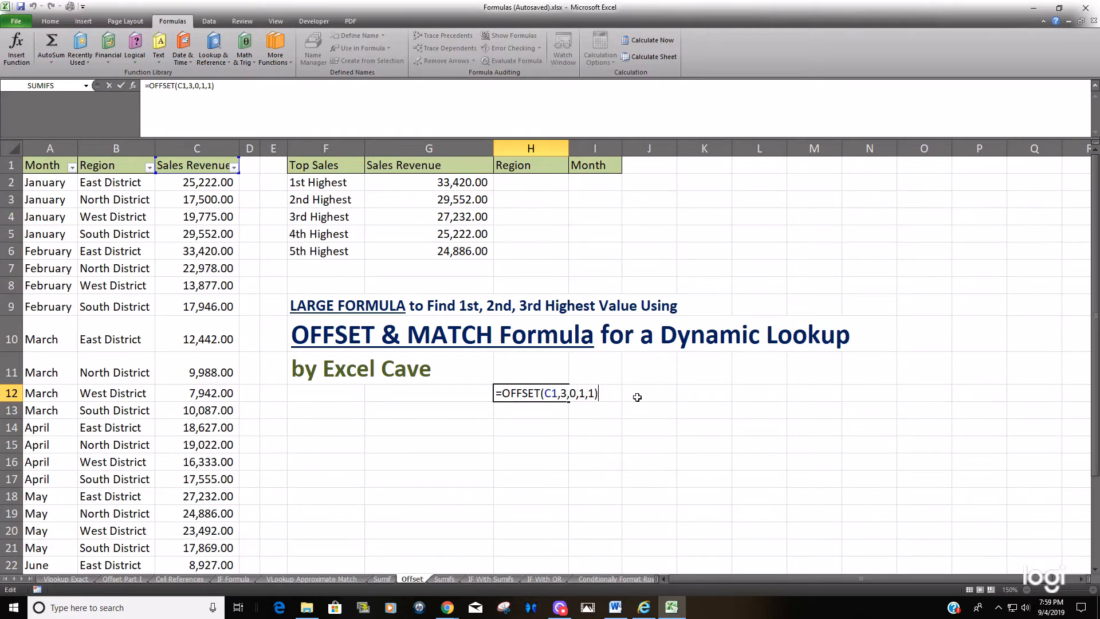
pyautogui.press('Return')
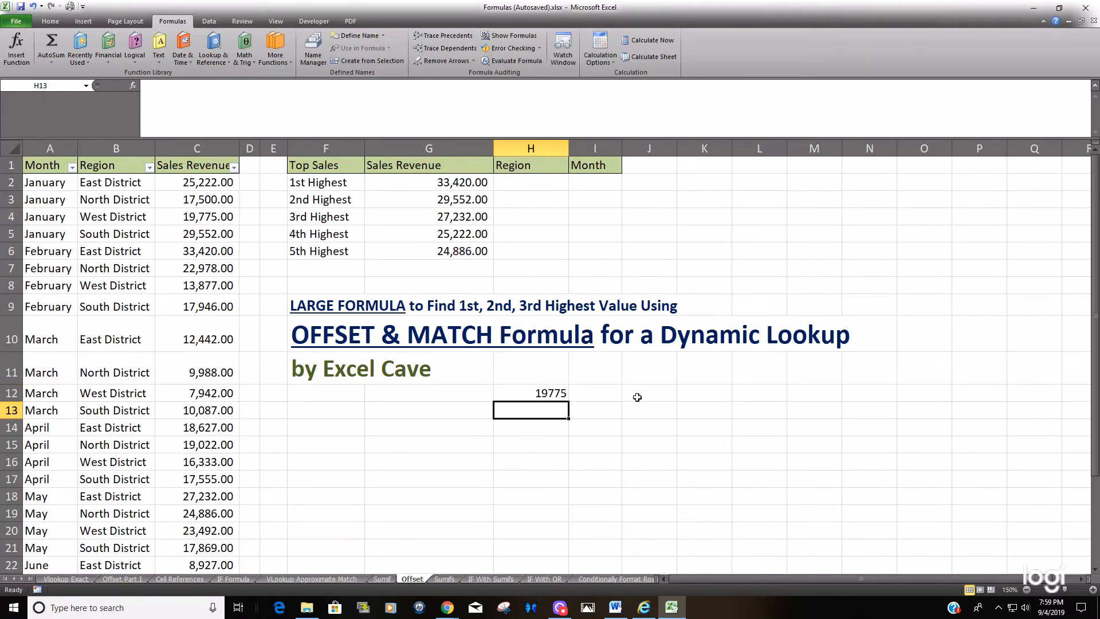
# Enter =MATCH(H12,C1:C5,0) in cell H13 as an example of the MATCH function
pyautogui.write('=')
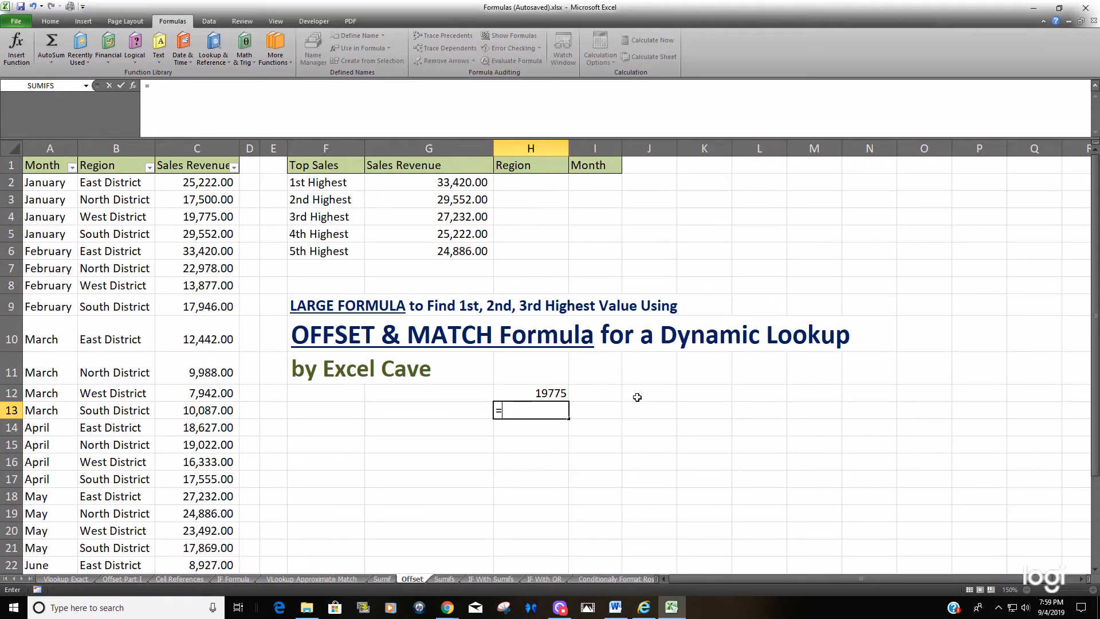
pyautogui.write('Mat')
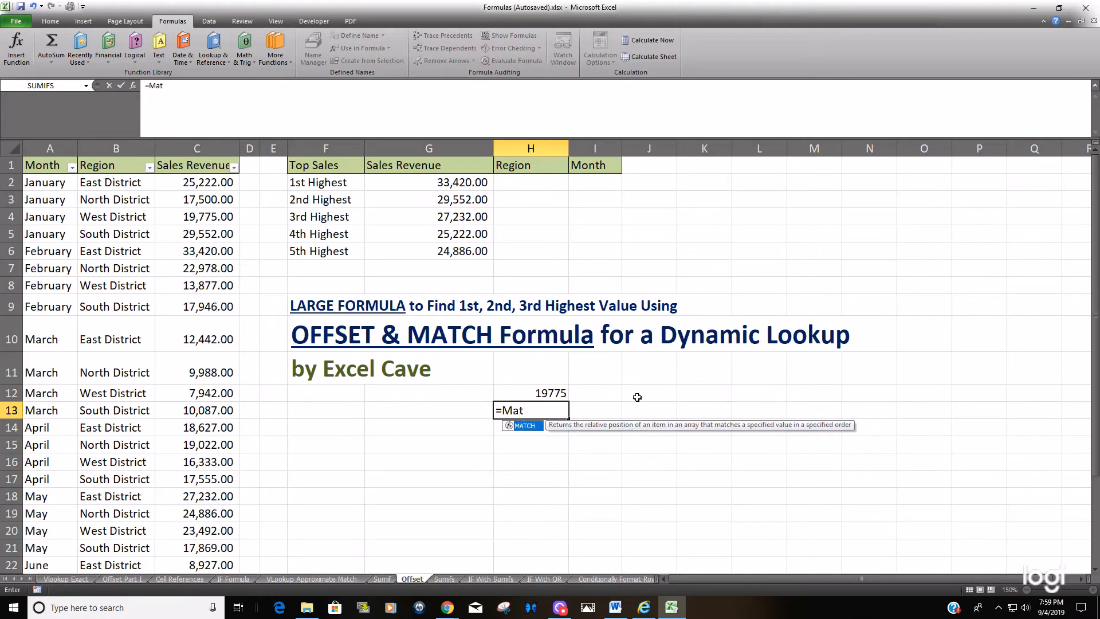
pyautogui.write('ch(')
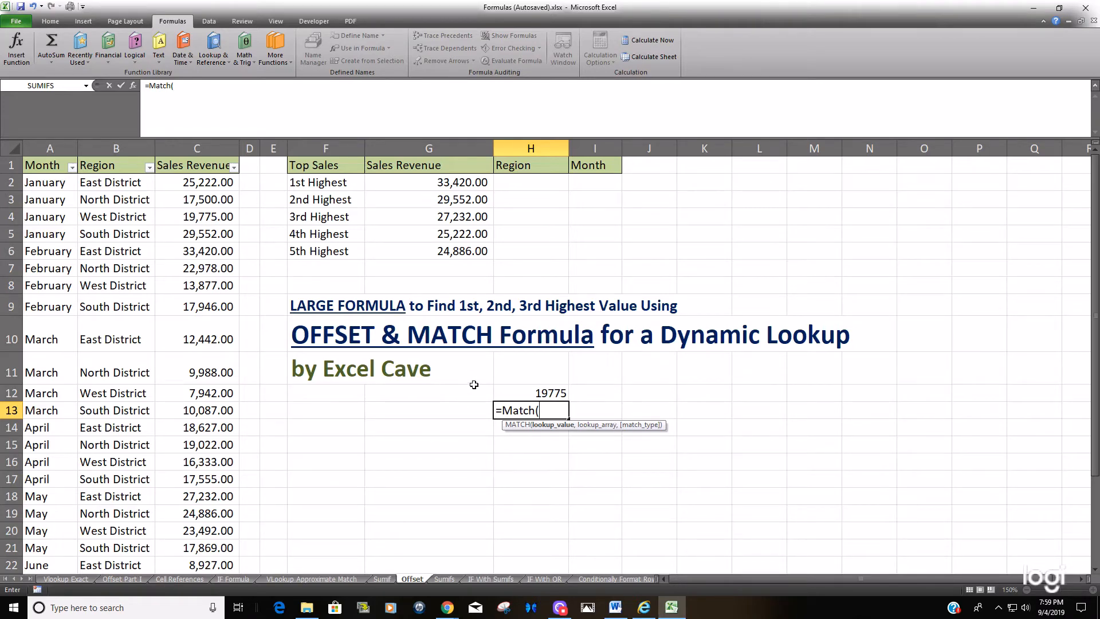
pyautogui.click(525, 393)
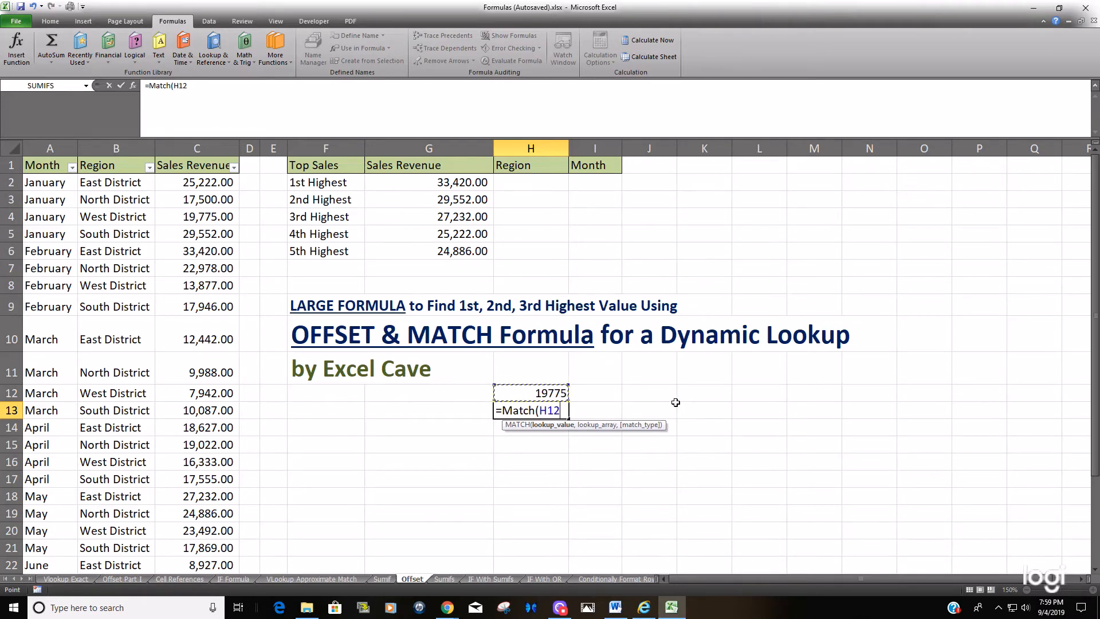
pyautogui.write(',')
pyautogui.moveTo(215, 166); pyautogui.dragTo(214, 233)
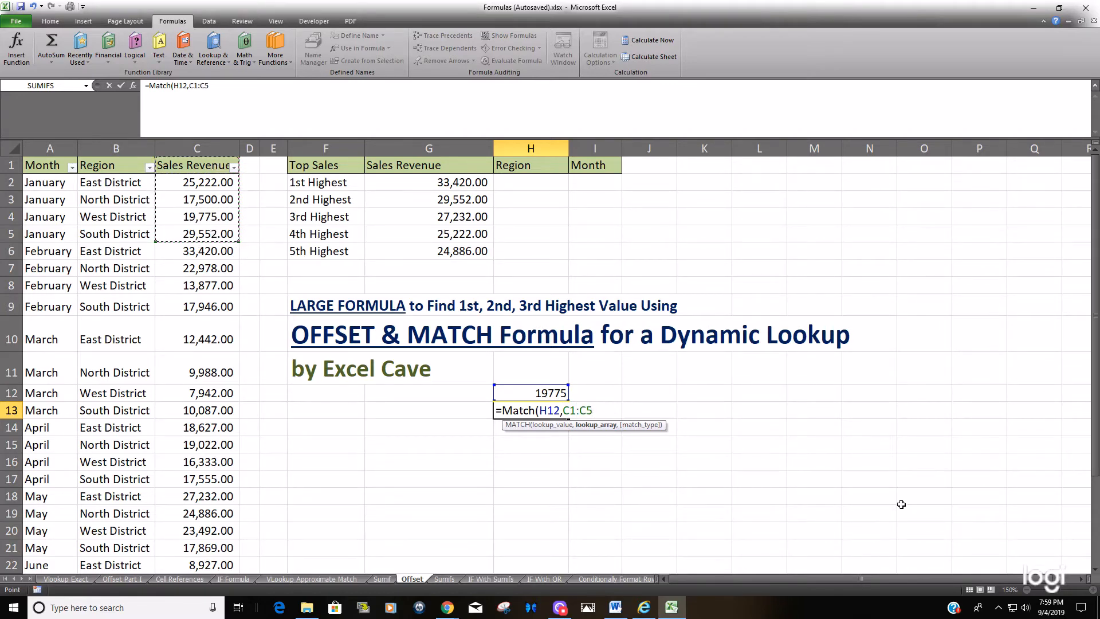
pyautogui.write(',')
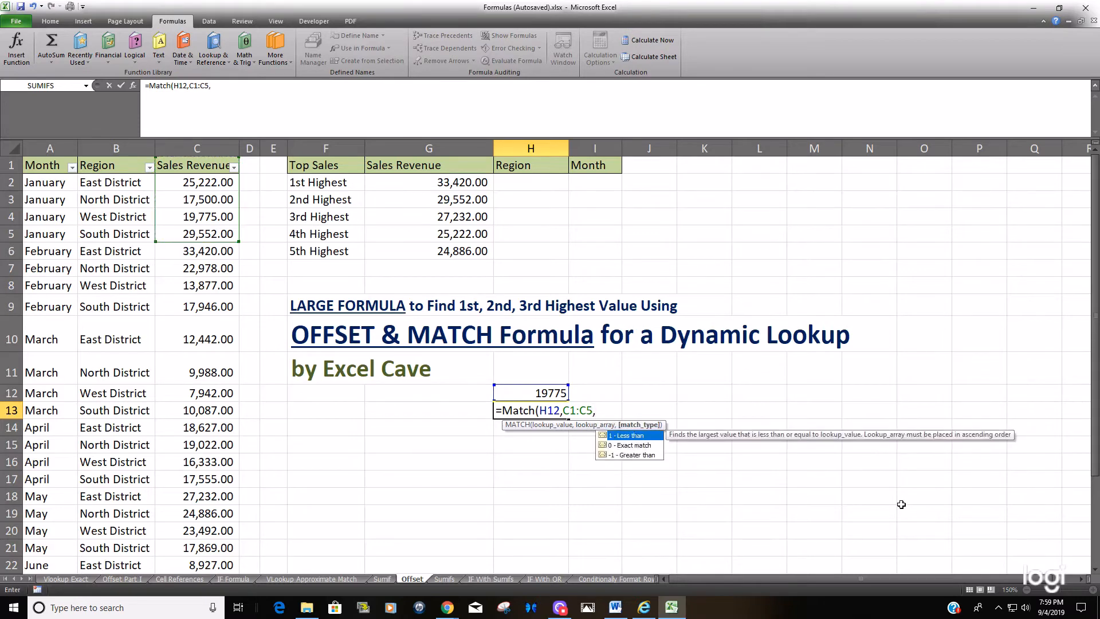
pyautogui.write('0)')
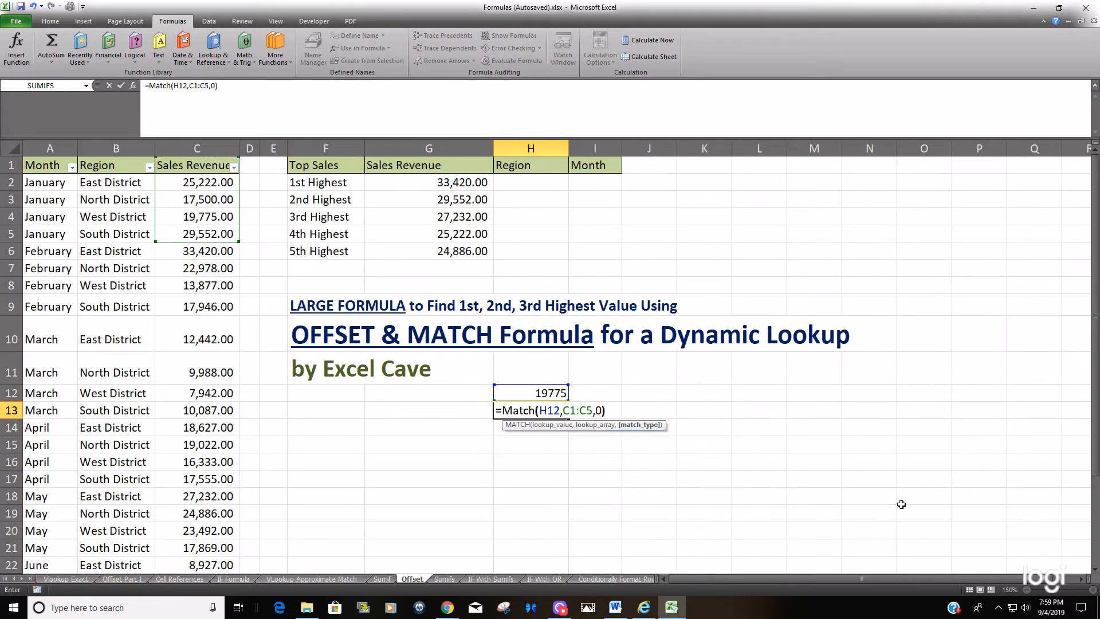
pyautogui.press('Return')
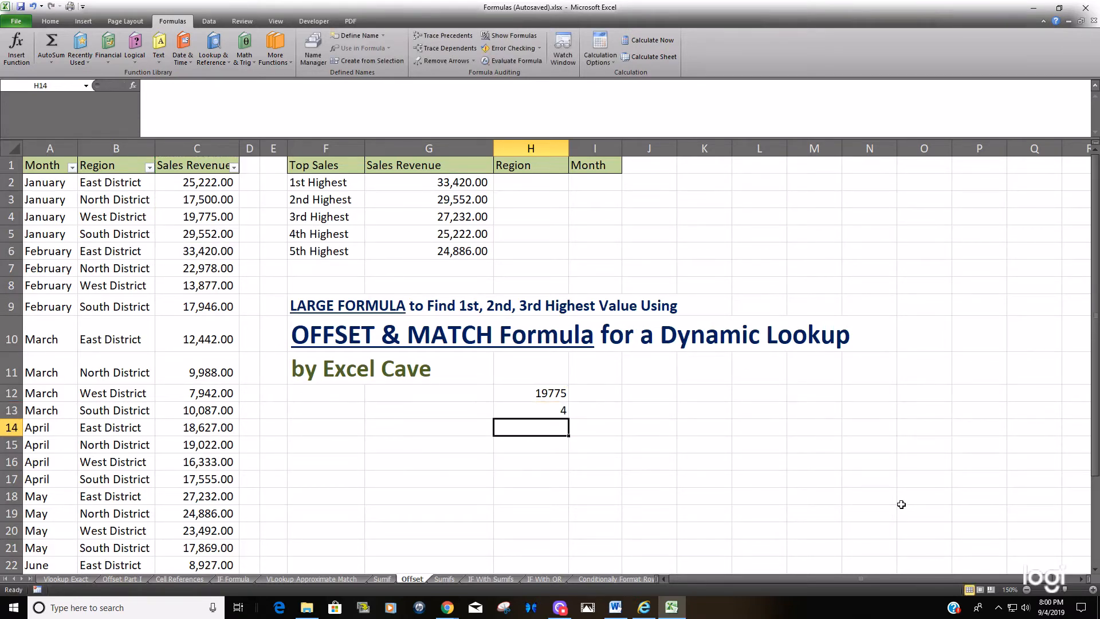
# Examine the lookup array of the MATCH formula in H13 and the rows argument of the OFFSET formula in H12 without changing them
pyautogui.press('Up')
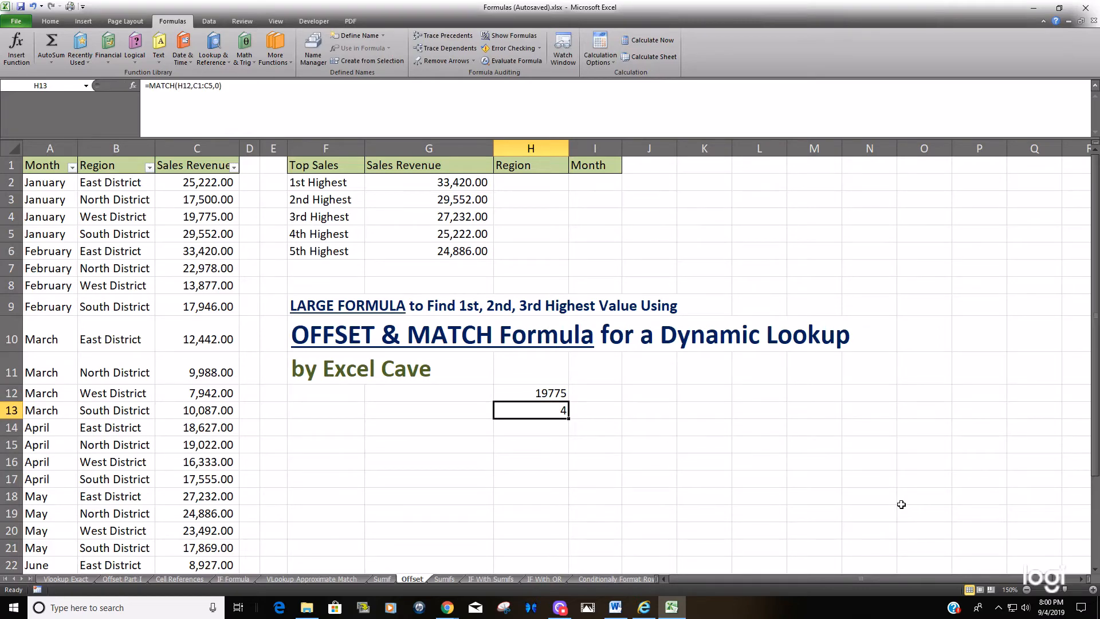
pyautogui.press('F2')
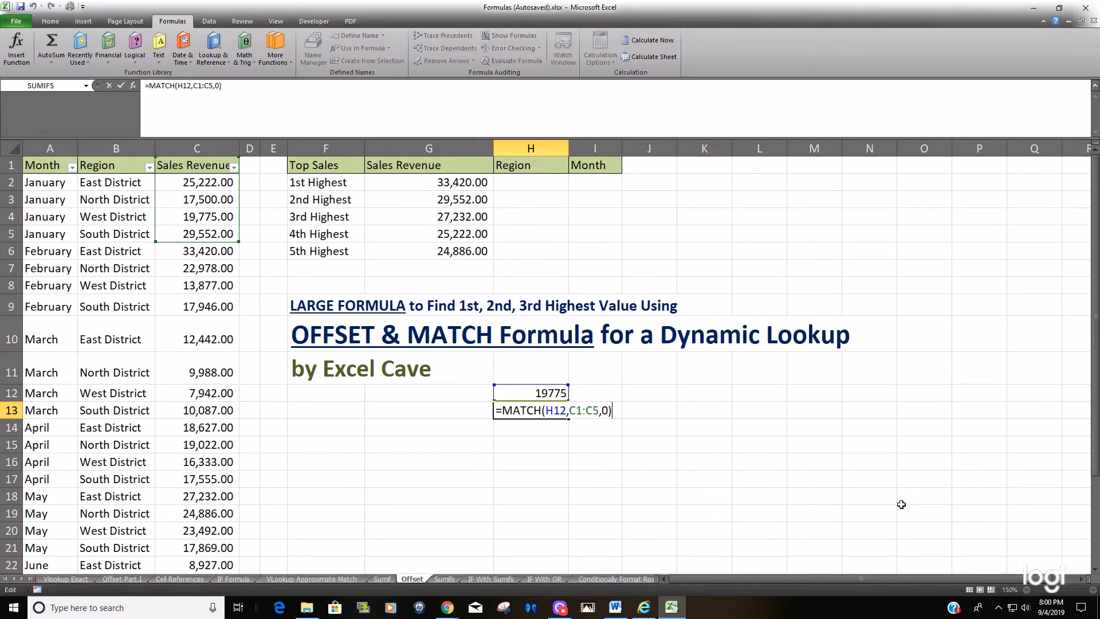
pyautogui.moveTo(182, 177); pyautogui.dragTo(190, 238)
pyautogui.click(599, 410)
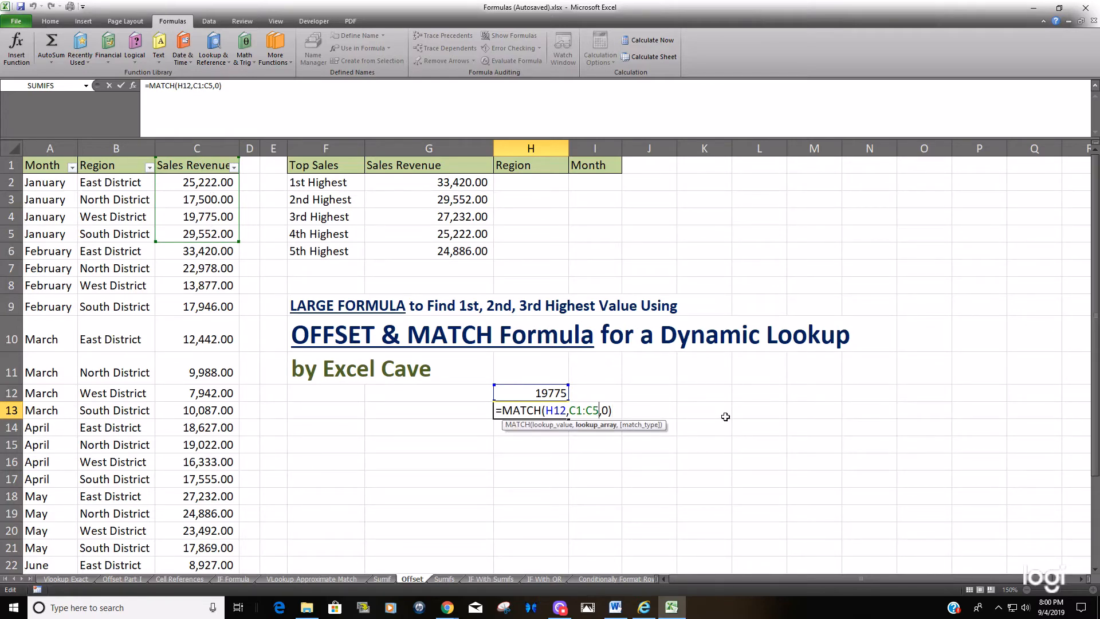
pyautogui.press('Return')
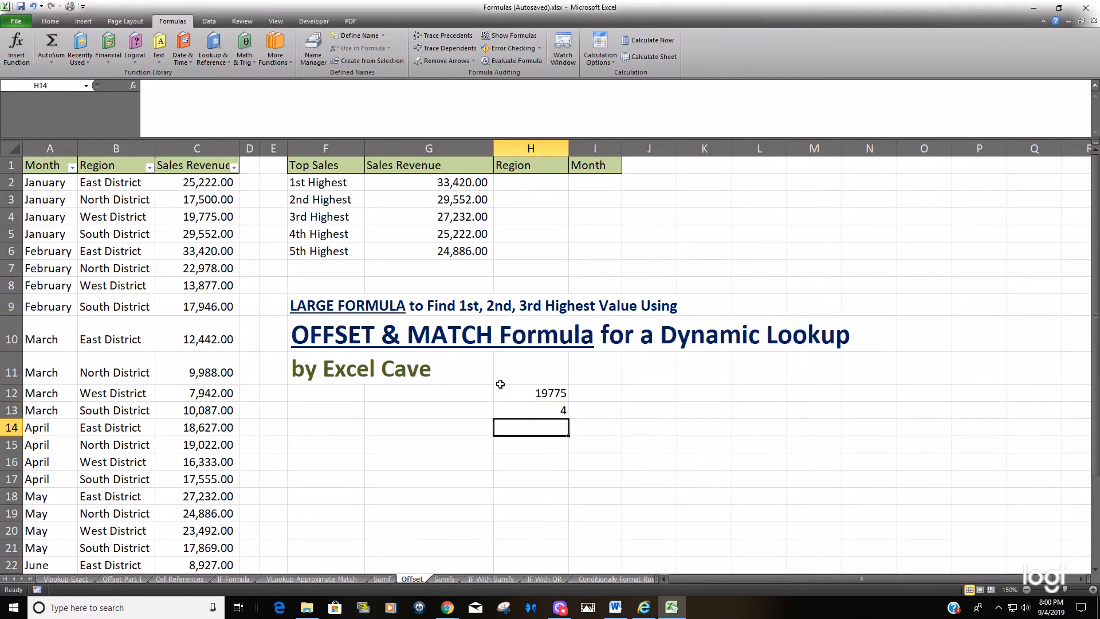
pyautogui.click(523, 391)
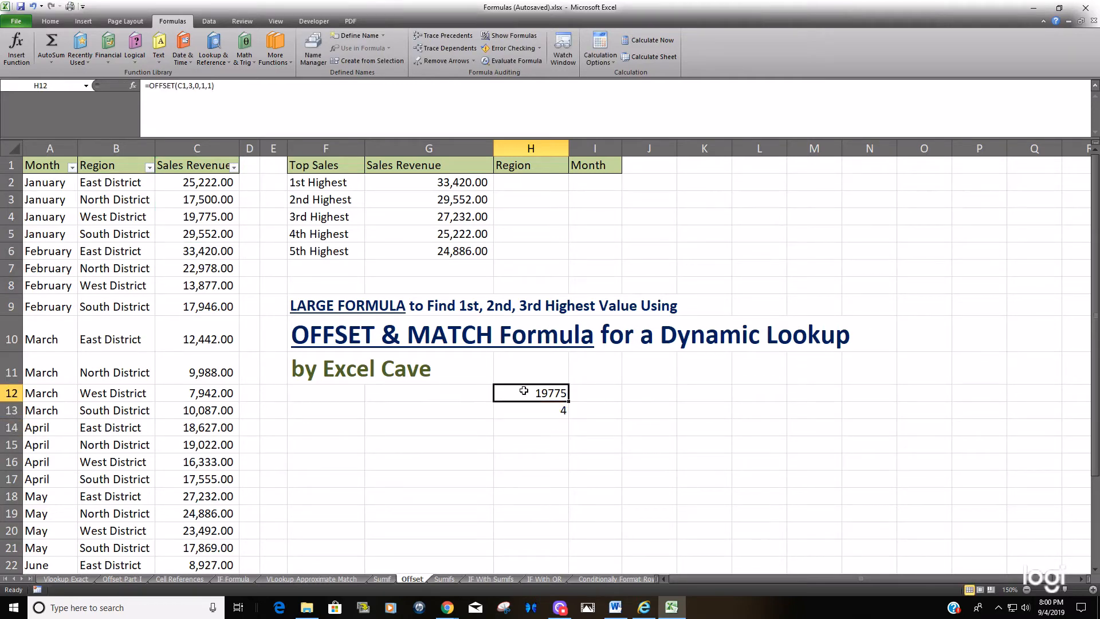
pyautogui.doubleClick(523, 390)
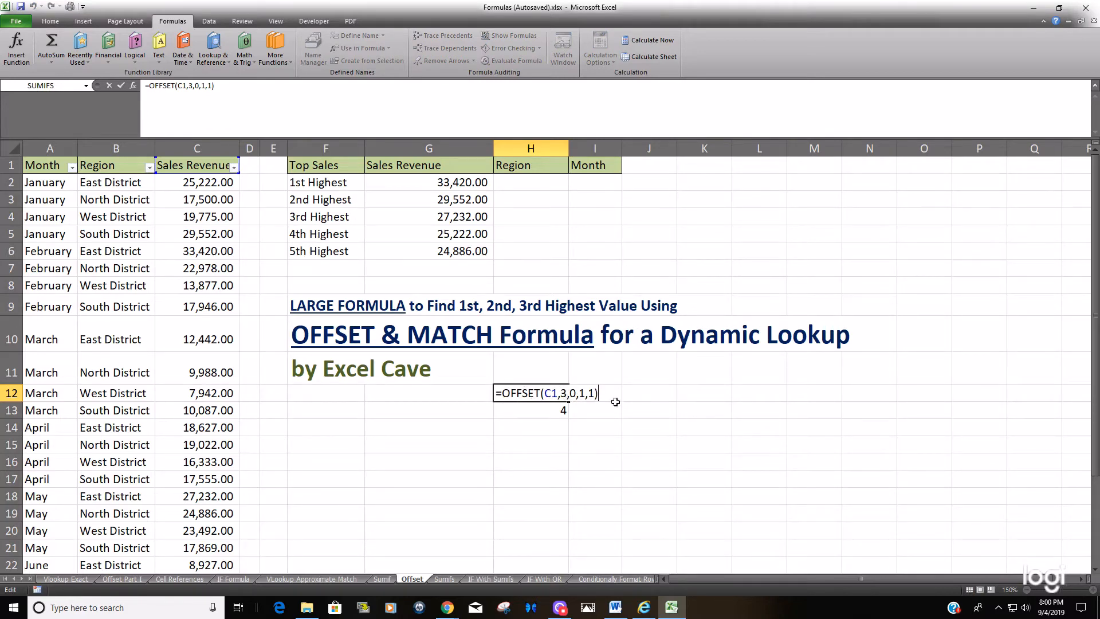
pyautogui.click(567, 394)
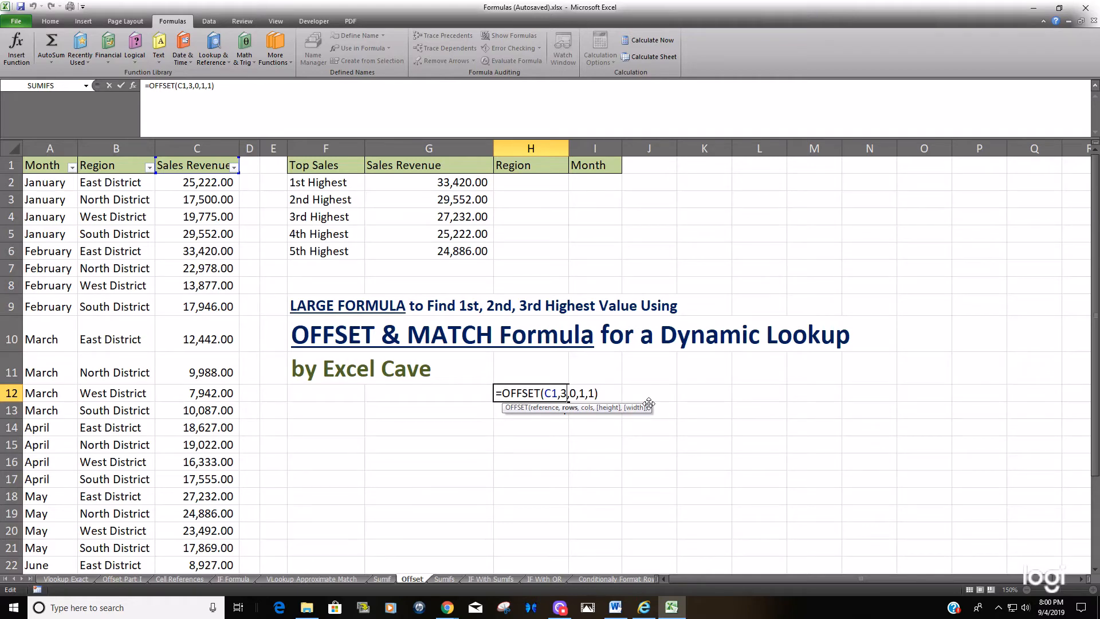
pyautogui.press('Return')
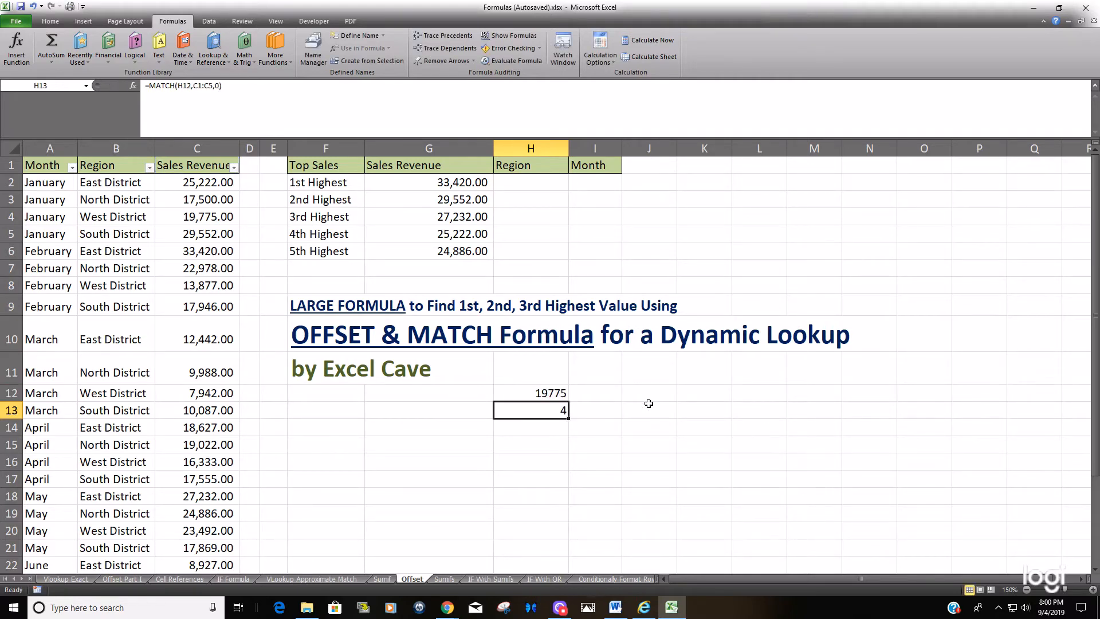
# Clear the example OFFSET and MATCH formulas from cells H12:H14
pyautogui.press('Up')
pyautogui.hotkey('shift', 'Down')
pyautogui.hotkey('shift', 'Down')
pyautogui.press('Delete')
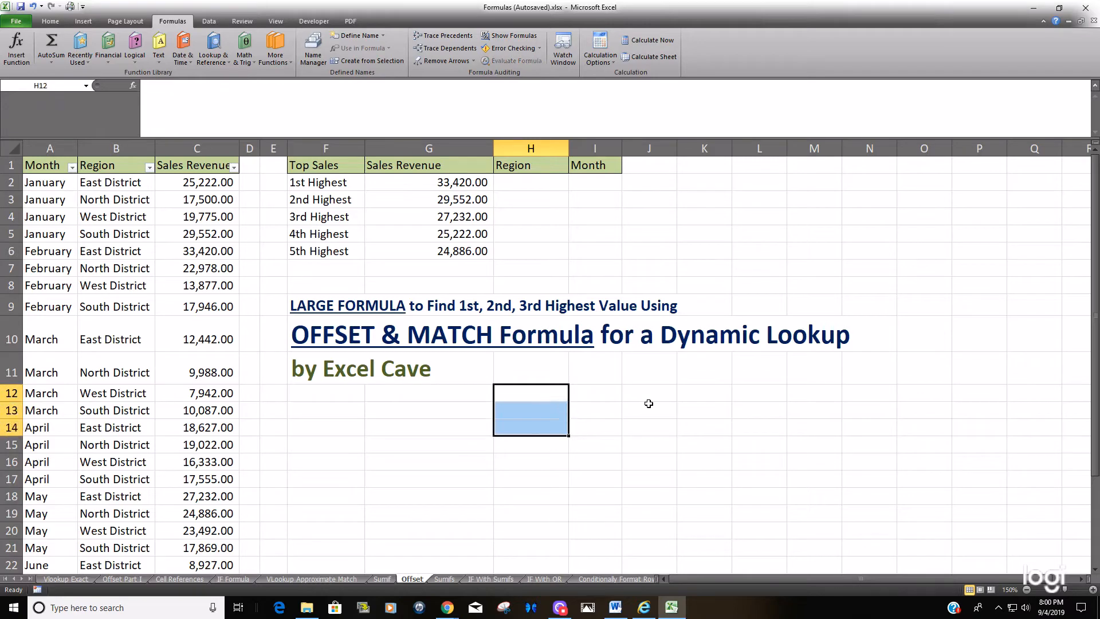
# Begin an OFFSET formula in H2 under Region, with $C$1 as the absolute starting reference
pyautogui.click(531, 183)
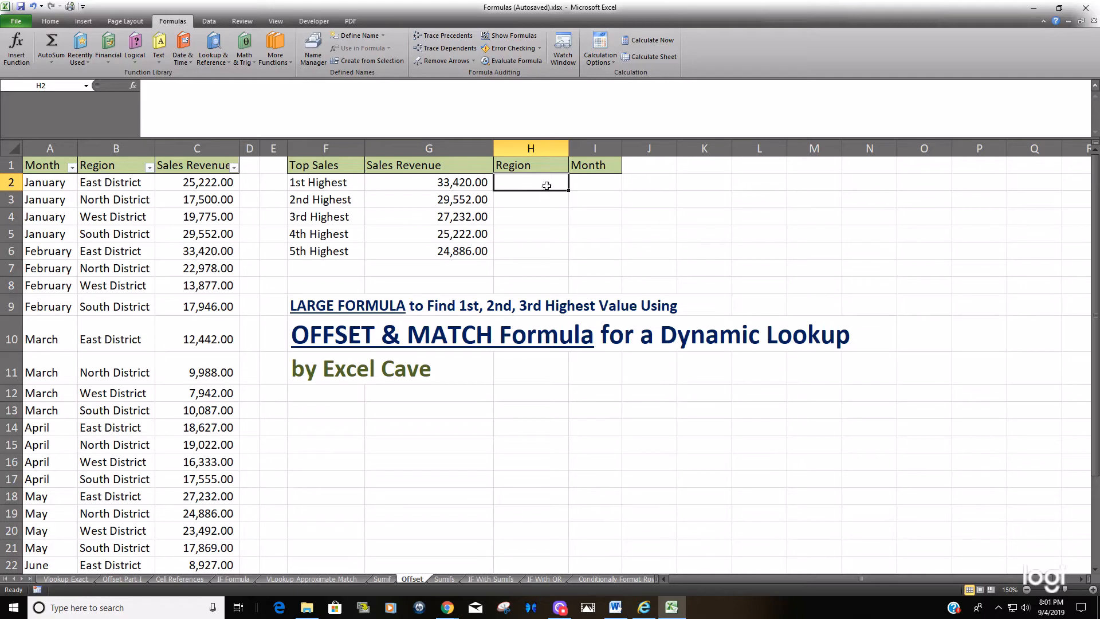
pyautogui.click(609, 188)
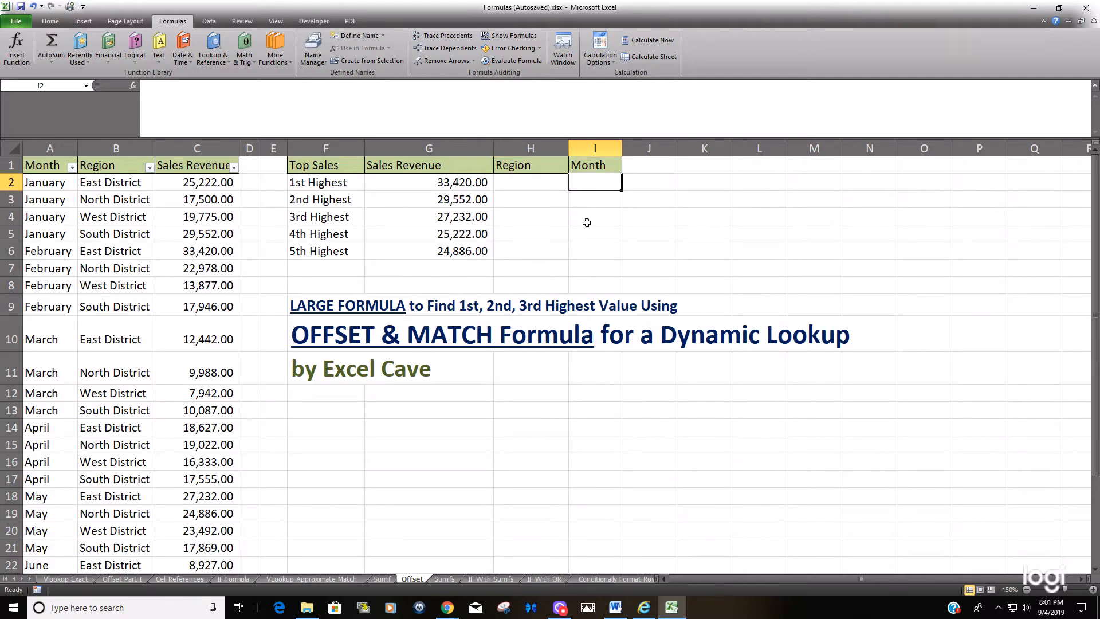
pyautogui.click(542, 181)
pyautogui.write('=')
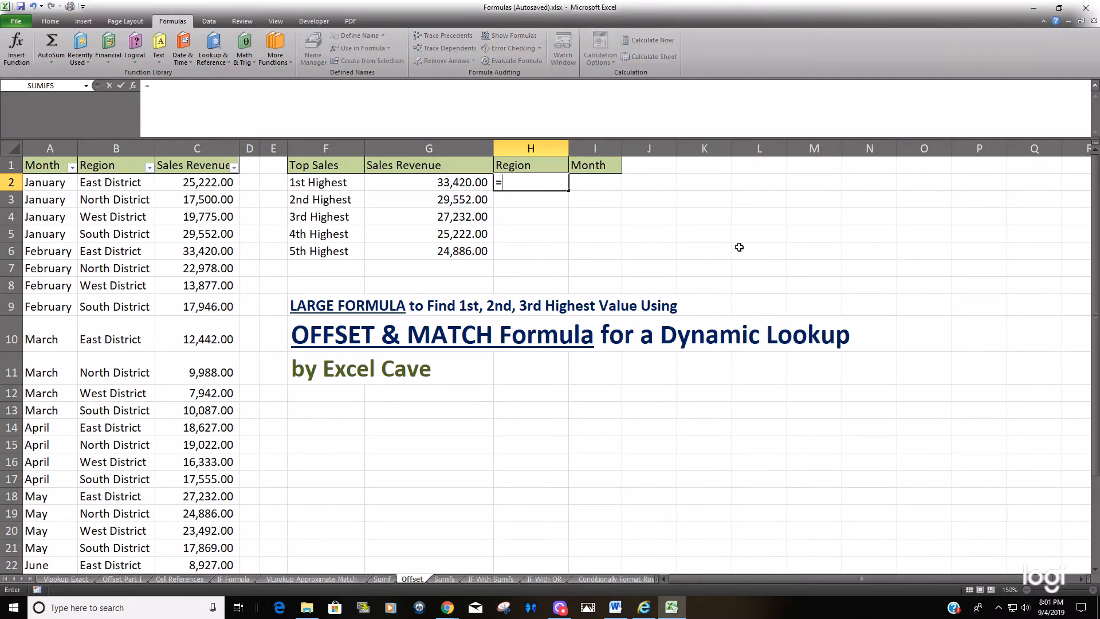
pyautogui.write('Off')
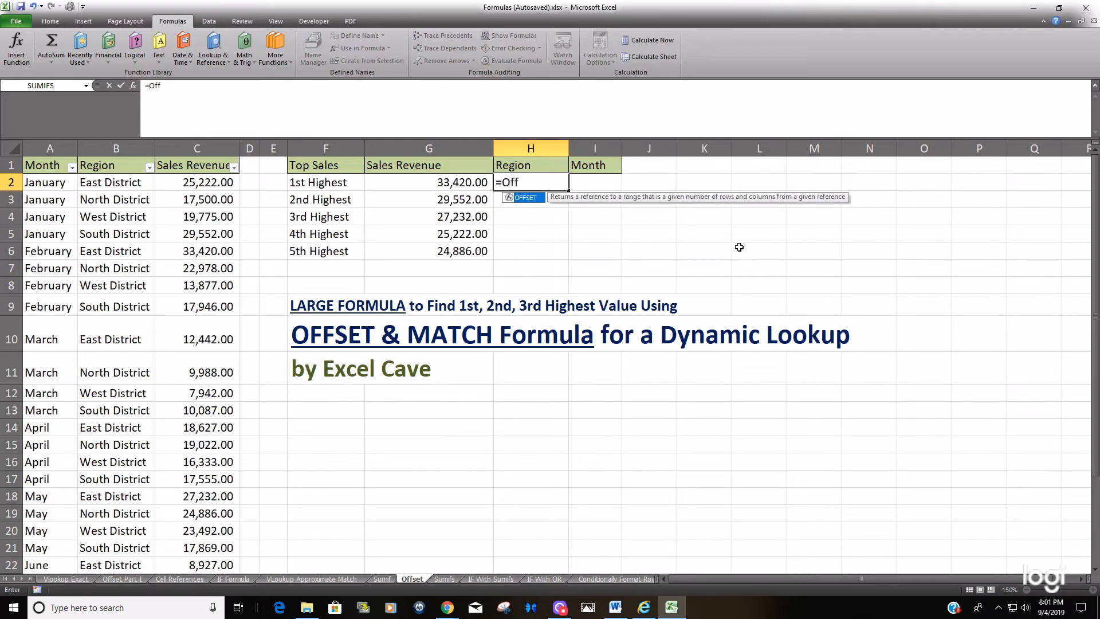
pyautogui.press('Tab')
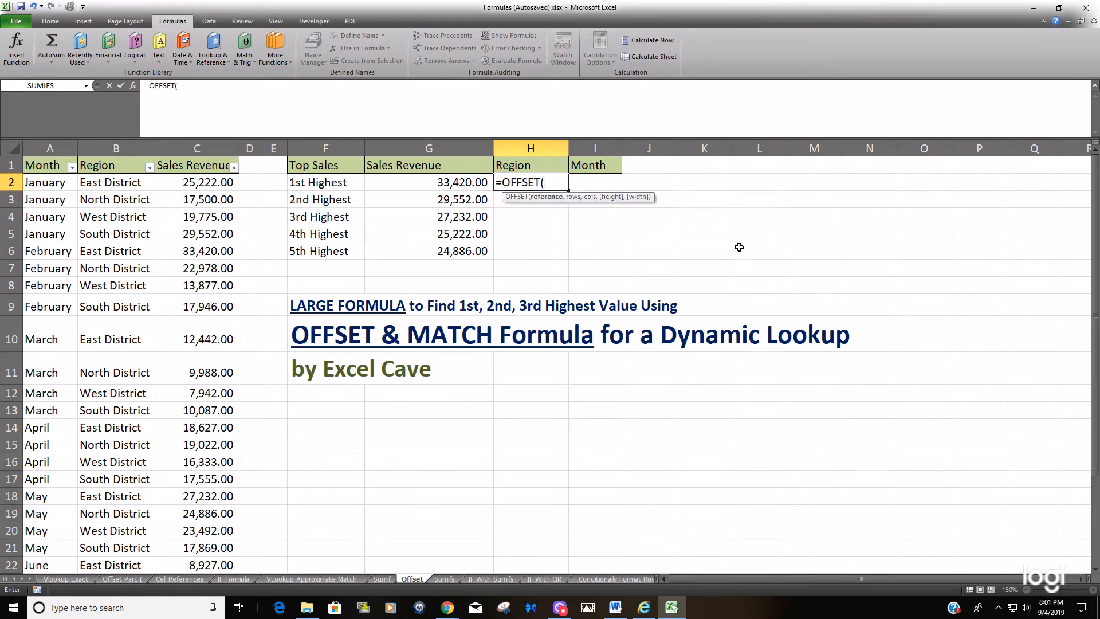
pyautogui.click(182, 163)
pyautogui.press('F4')
pyautogui.write(',')
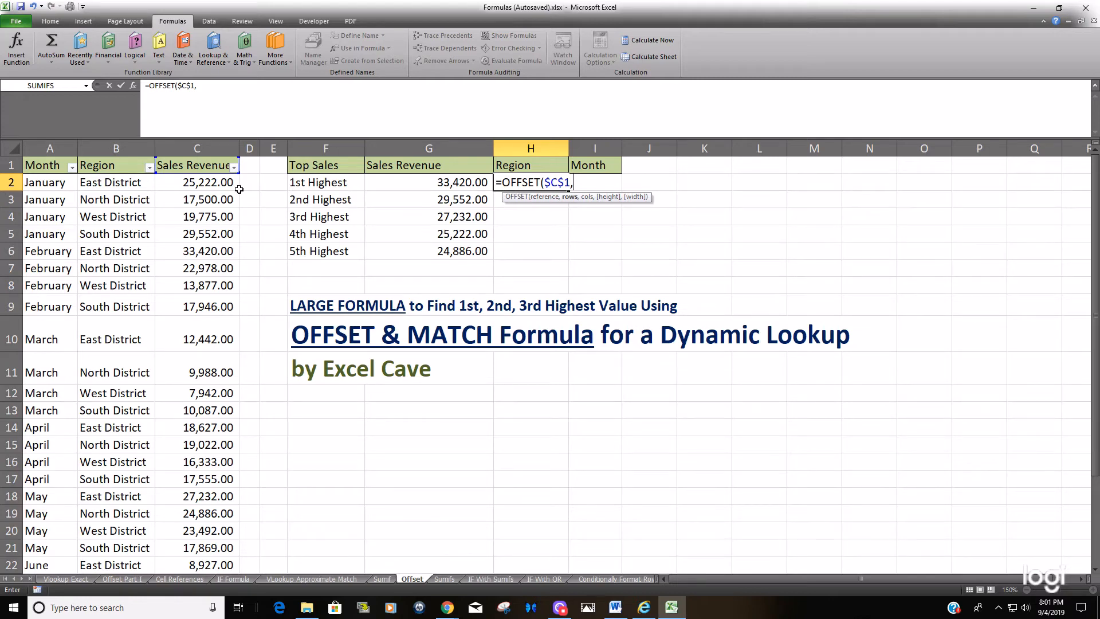
# Add MATCH($G2,$C:$C,0) as the rows argument of the OFFSET formula in H2
pyautogui.write('Mat')
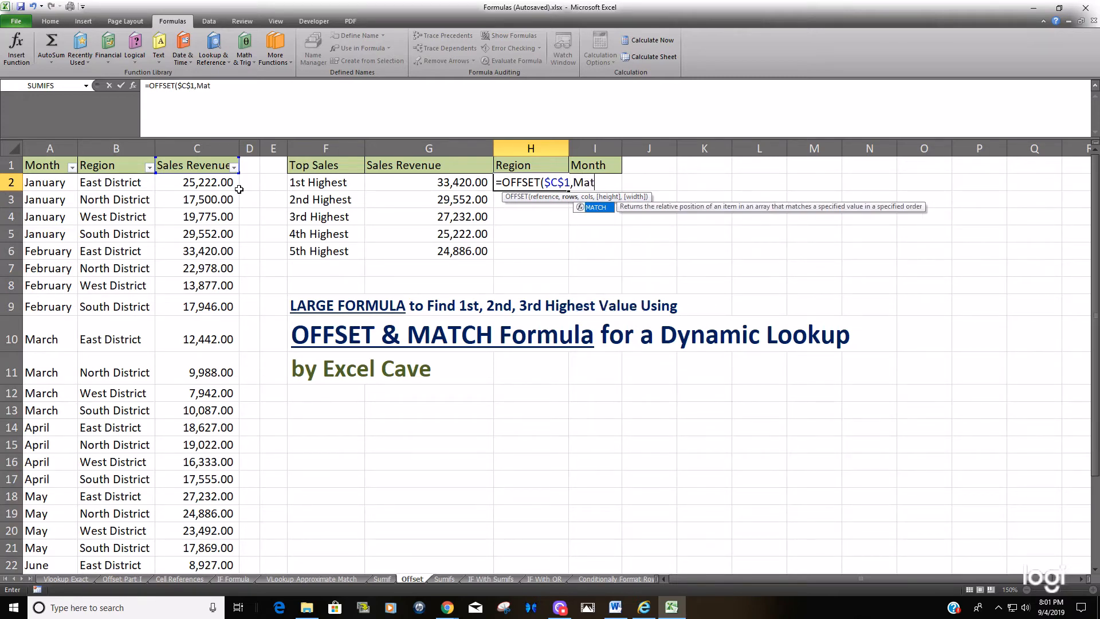
pyautogui.write('ch(')
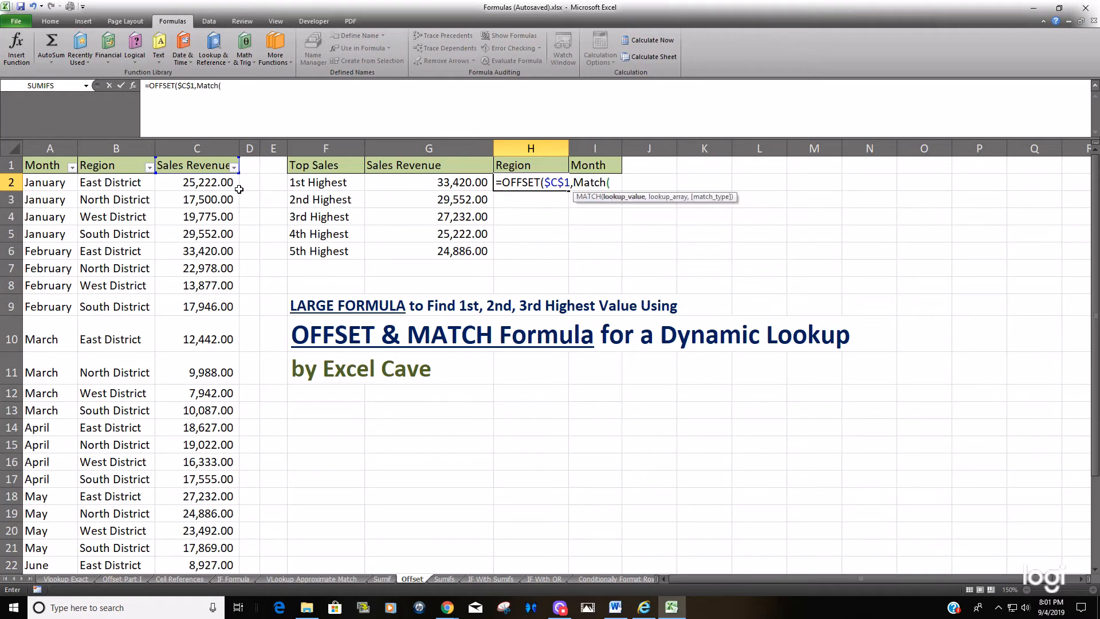
pyautogui.click(471, 183)
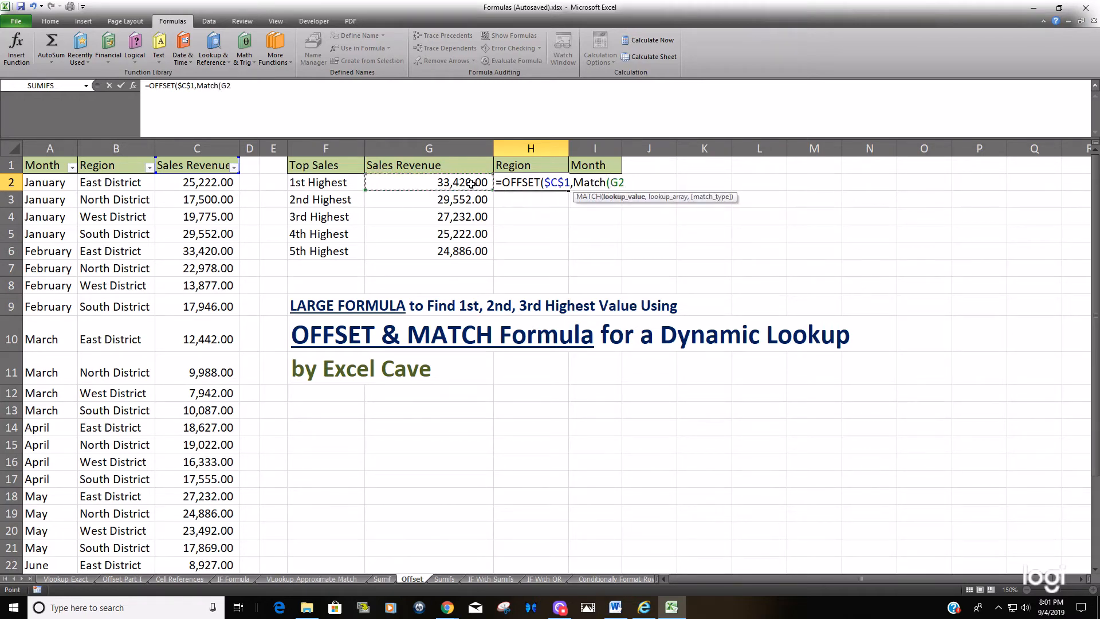
pyautogui.press('F4')
pyautogui.press('F4')
pyautogui.press('F4')
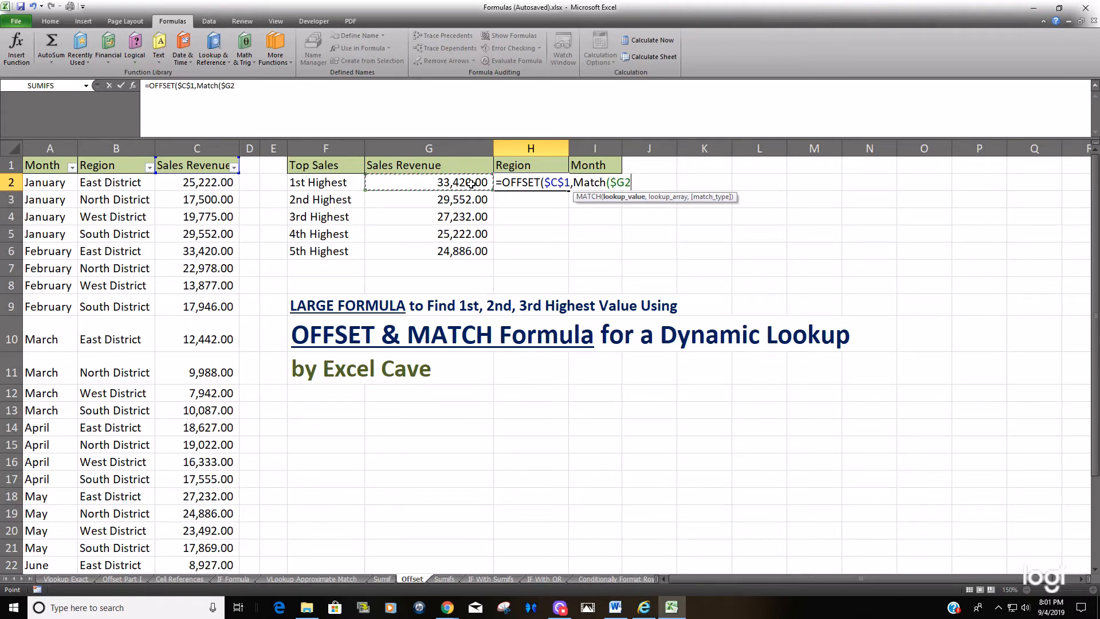
pyautogui.write(',')
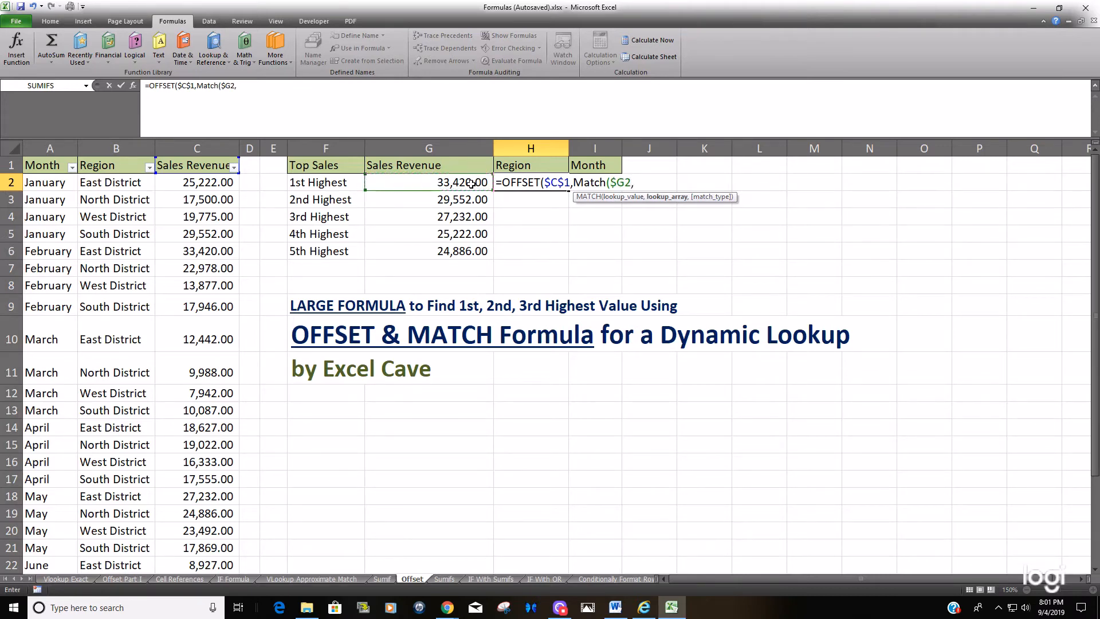
pyautogui.click(197, 149)
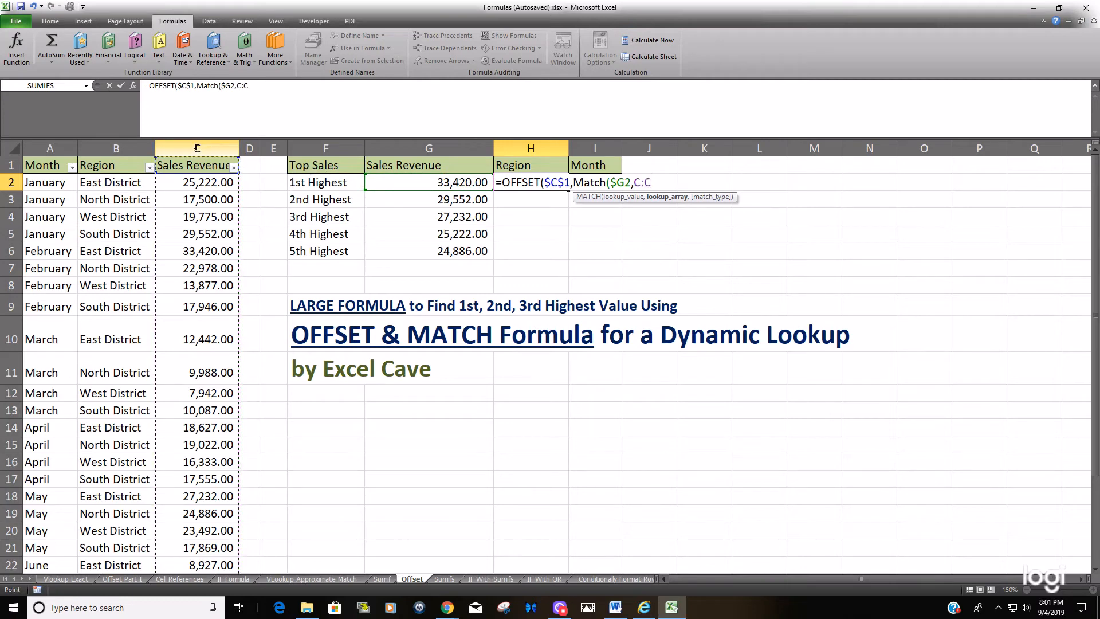
pyautogui.press('F4')
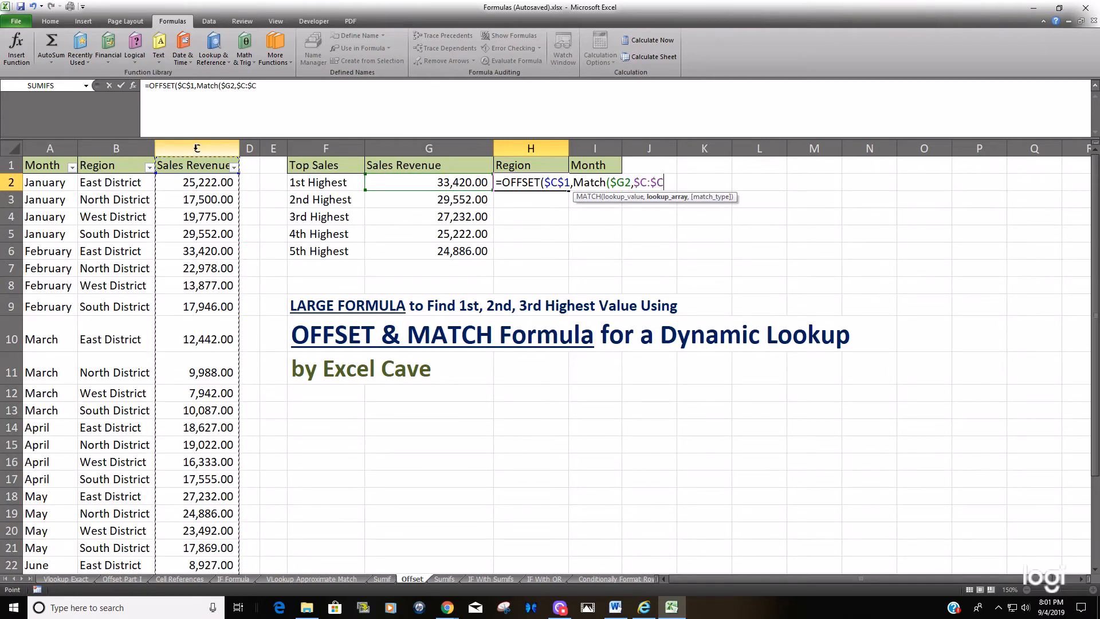
pyautogui.write(',')
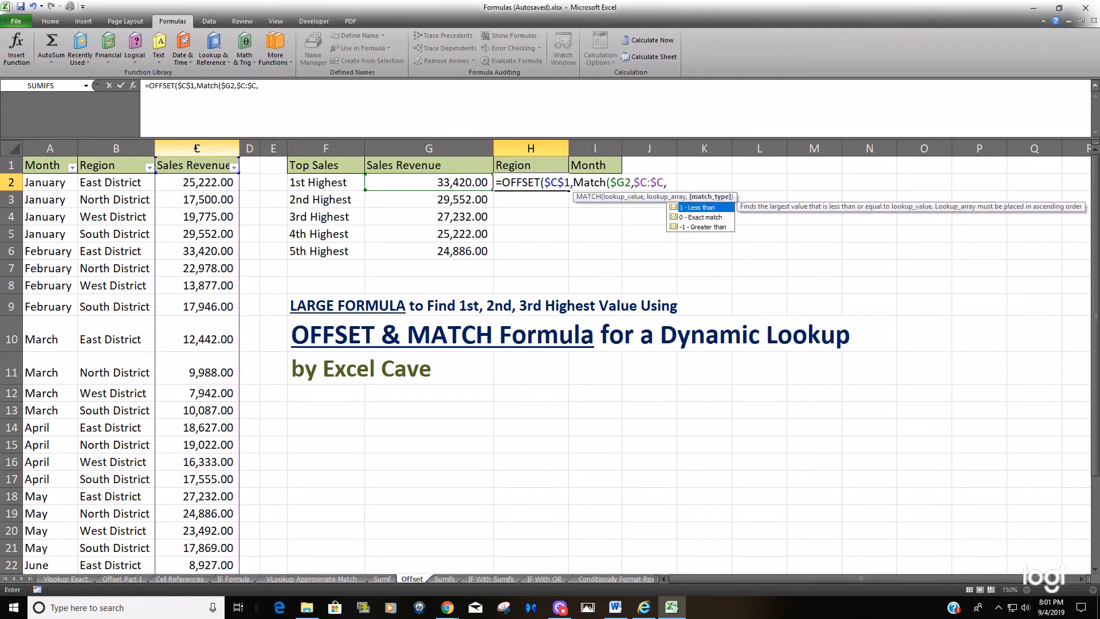
pyautogui.write('0)')
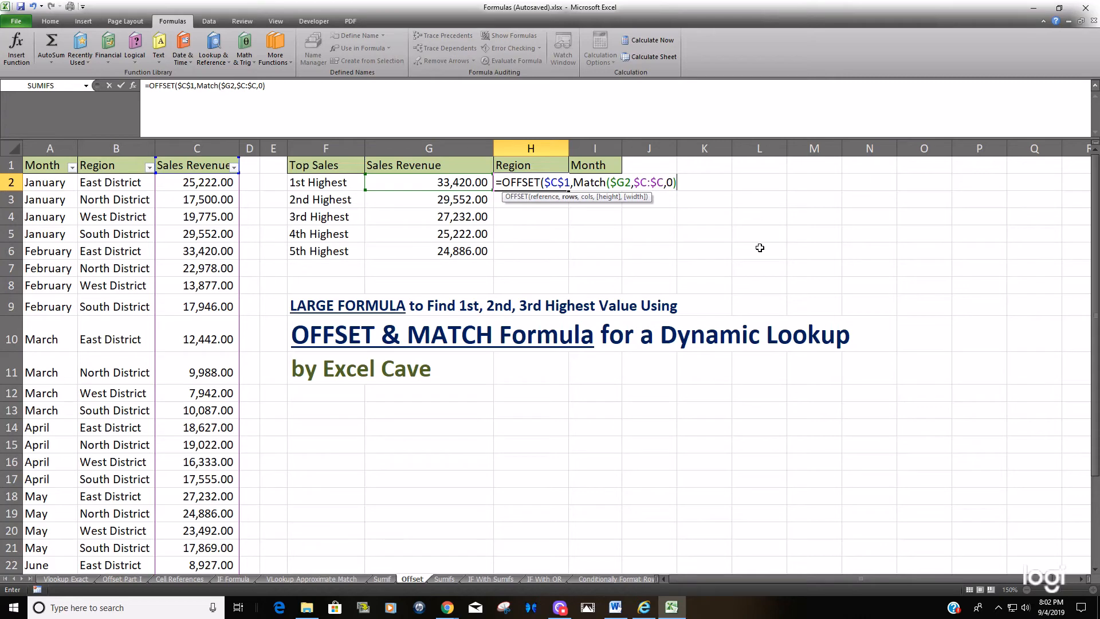
# Complete the OFFSET formula in H2 with -1 after MATCH, cols -1, height 1 and width 1, and fill it down to H6
pyautogui.write('-1')
pyautogui.write(',')
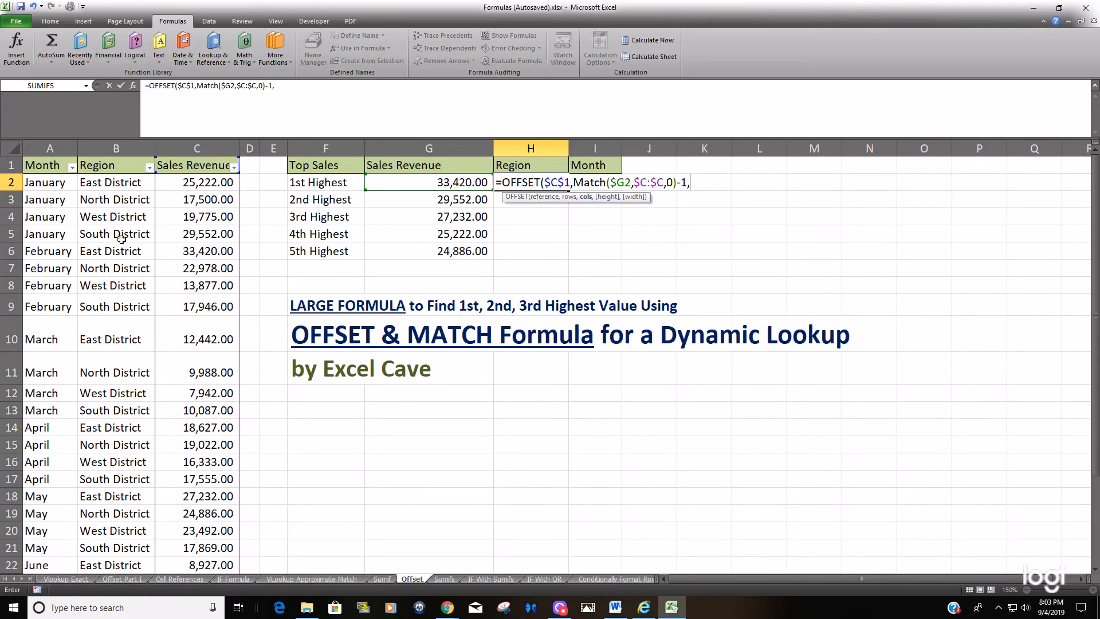
pyautogui.write('-1,1')
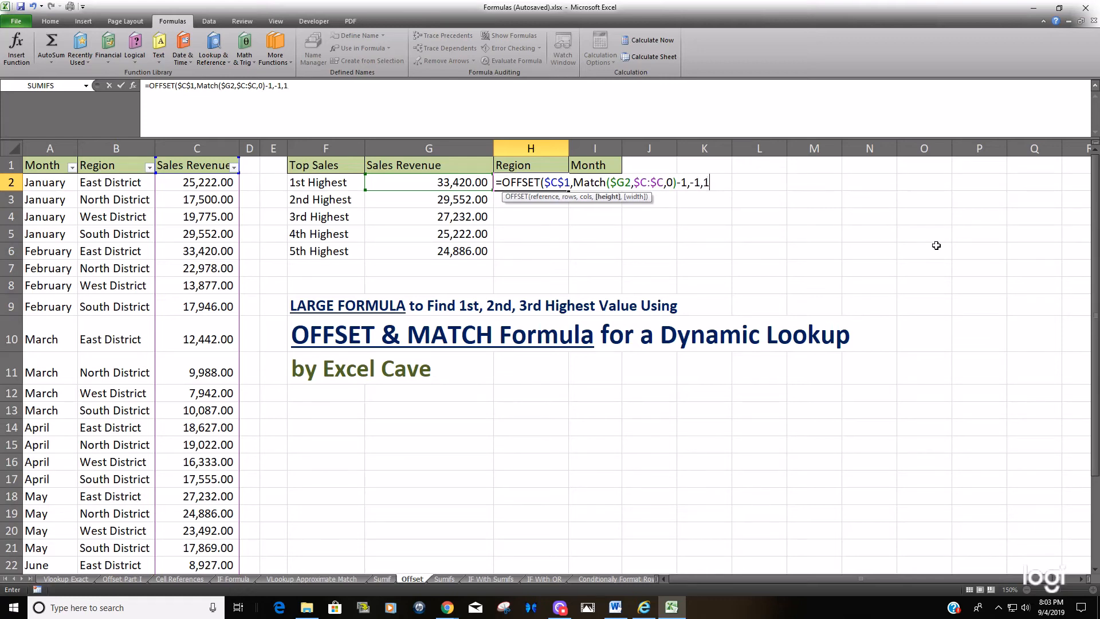
pyautogui.write(',1)')
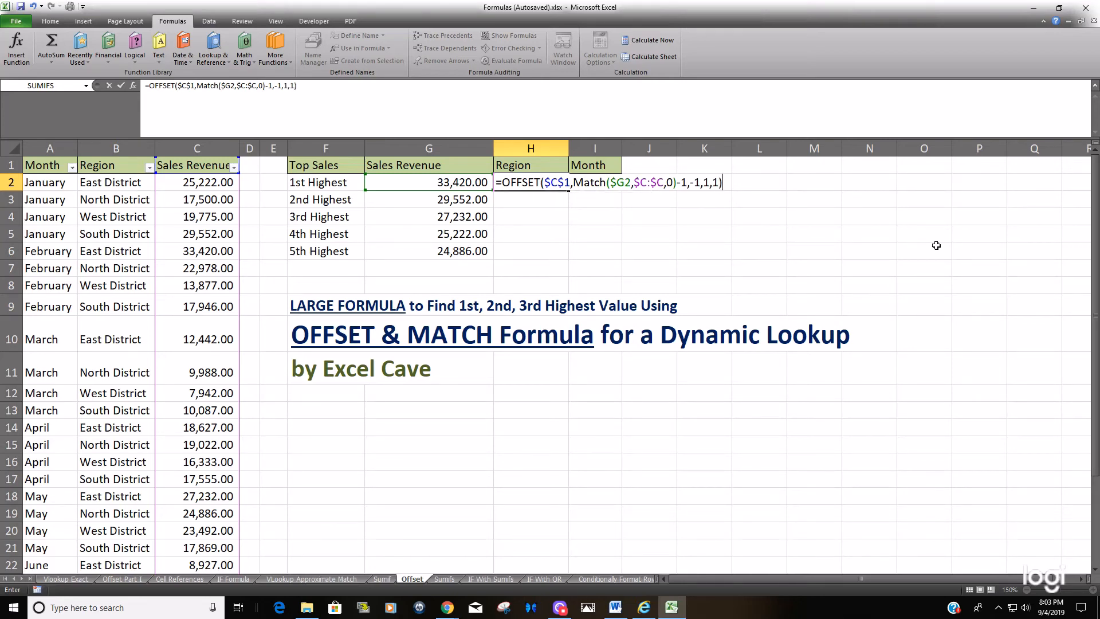
pyautogui.hotkey('ctrl', 'Return')
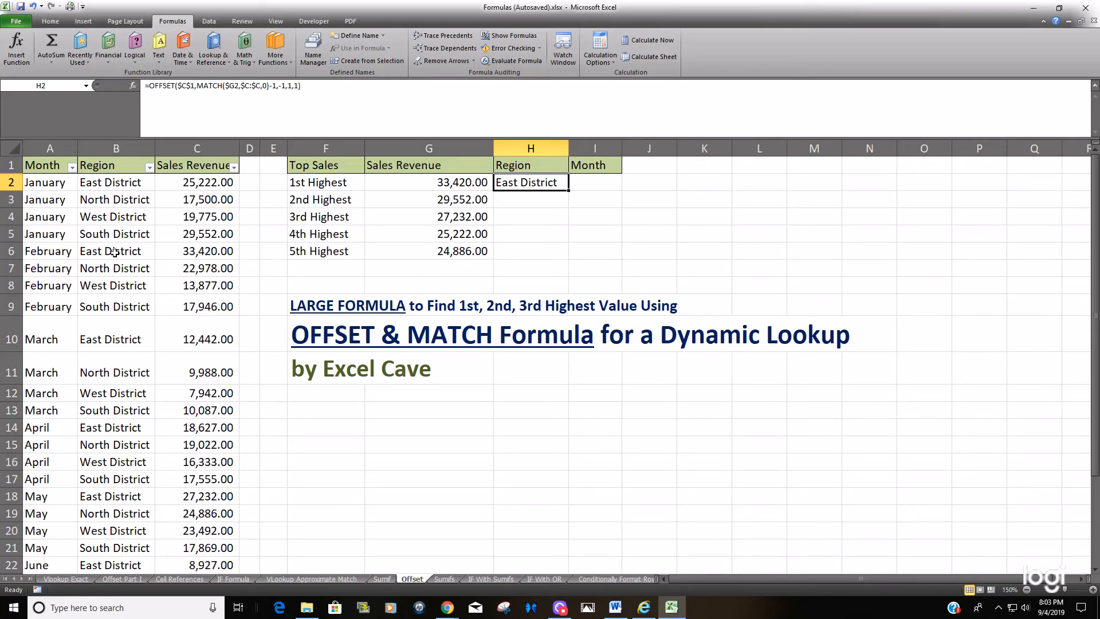
pyautogui.doubleClick(569, 192)
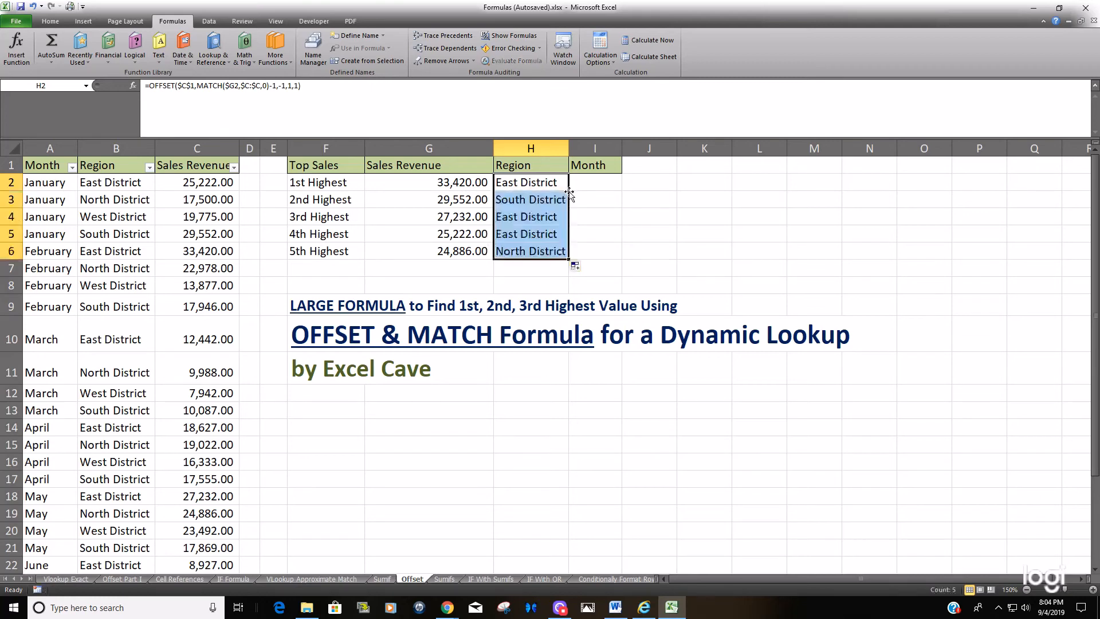
pyautogui.click(461, 200)
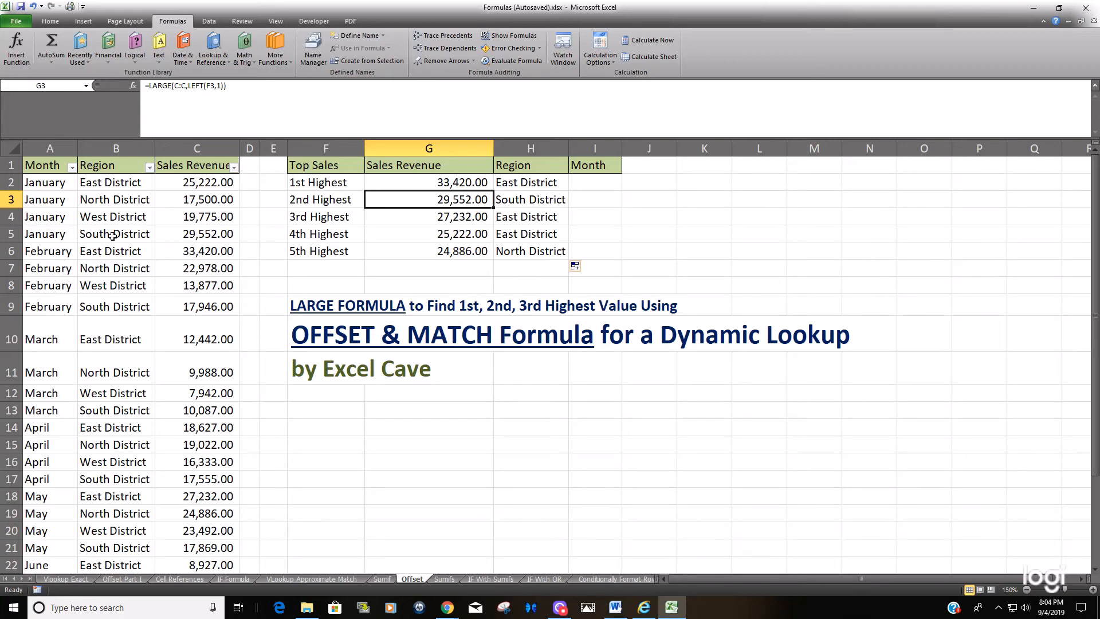
# Copy the Region formula from H2 into I2 under Month and change its cols argument to -2
pyautogui.click(530, 183)
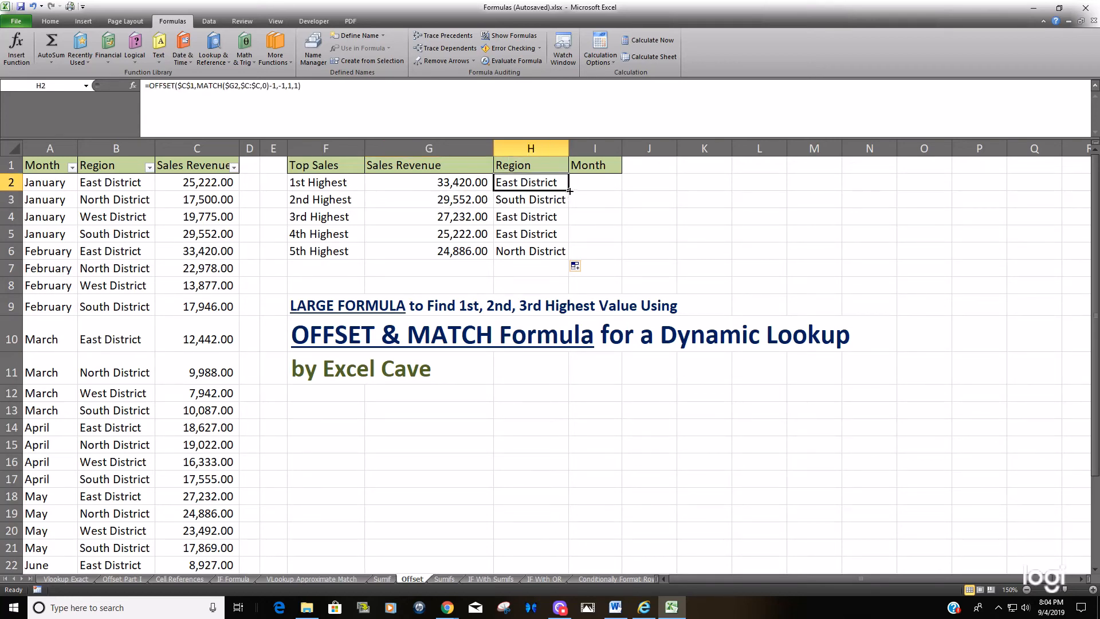
pyautogui.moveTo(568, 191); pyautogui.dragTo(631, 190)
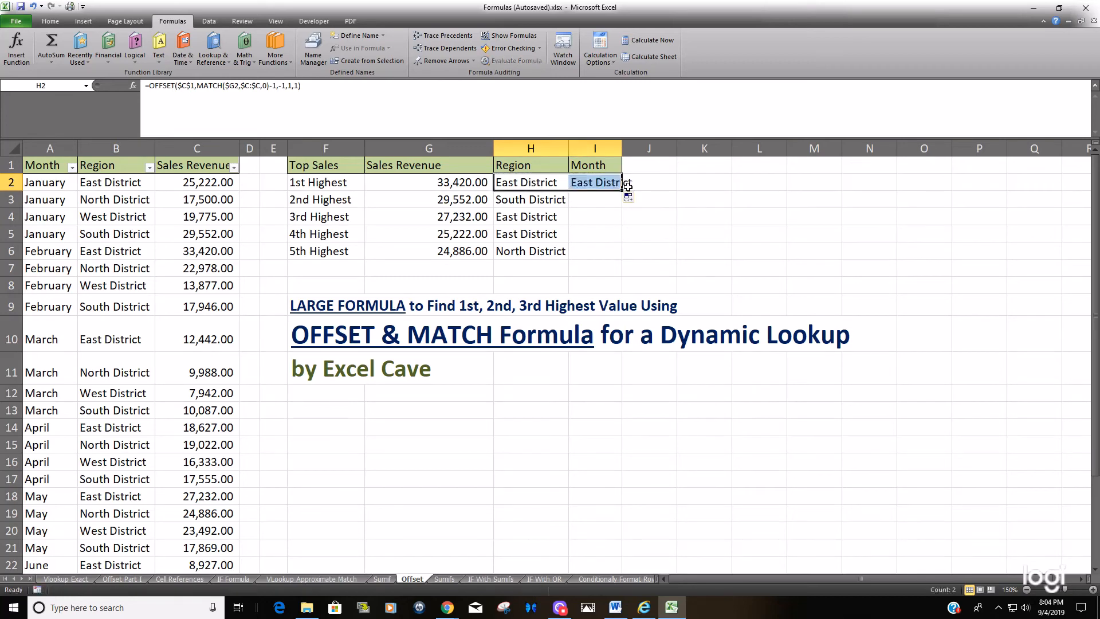
pyautogui.click(608, 184)
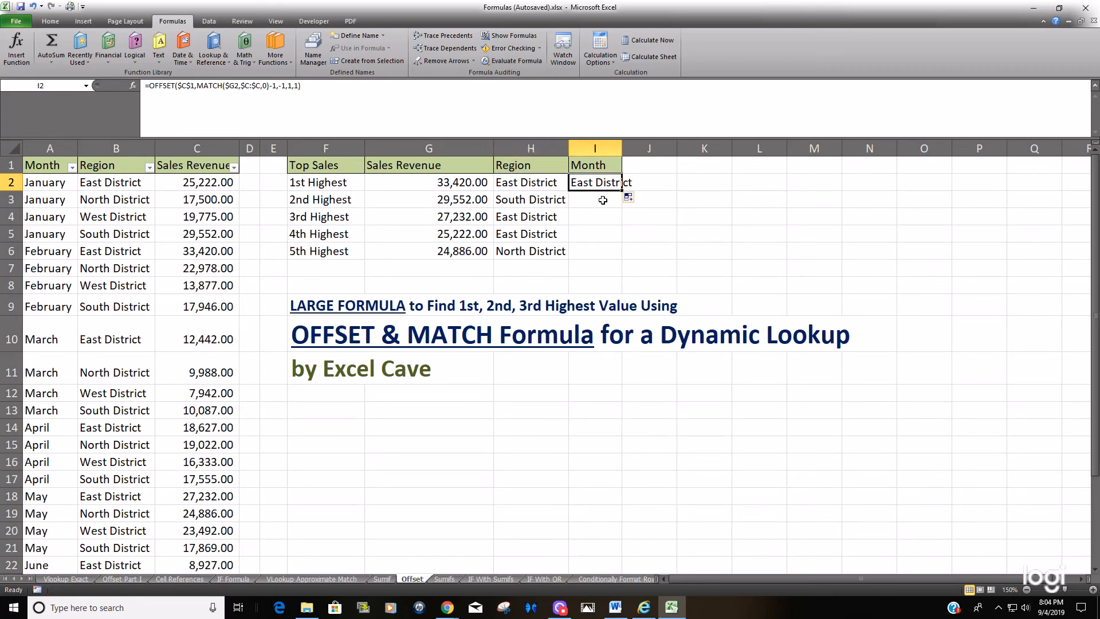
pyautogui.press('F2')
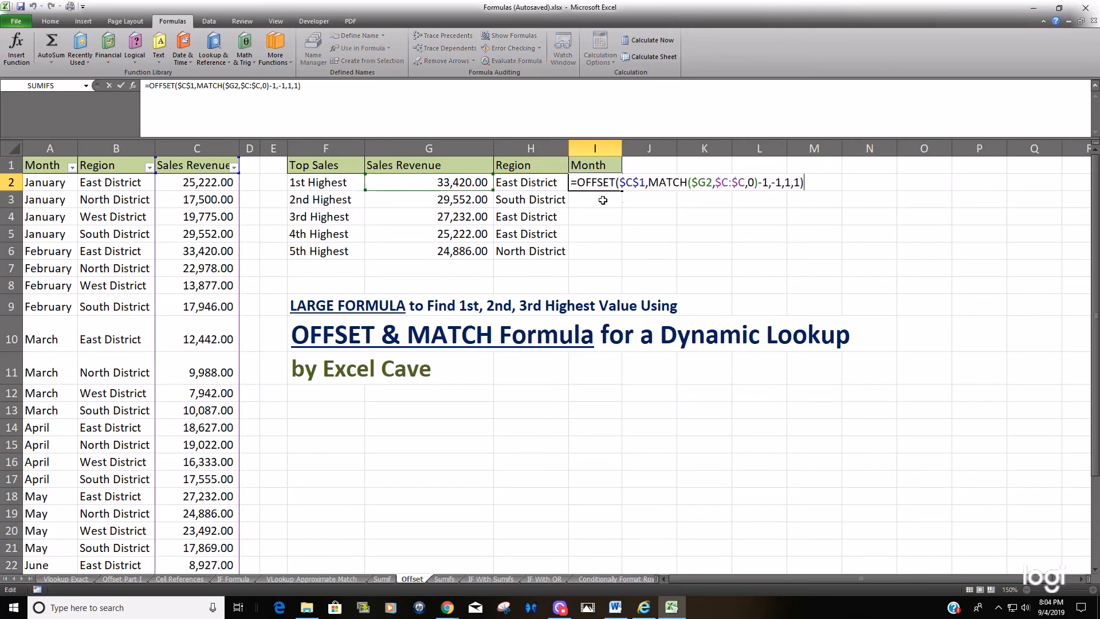
pyautogui.click(783, 183)
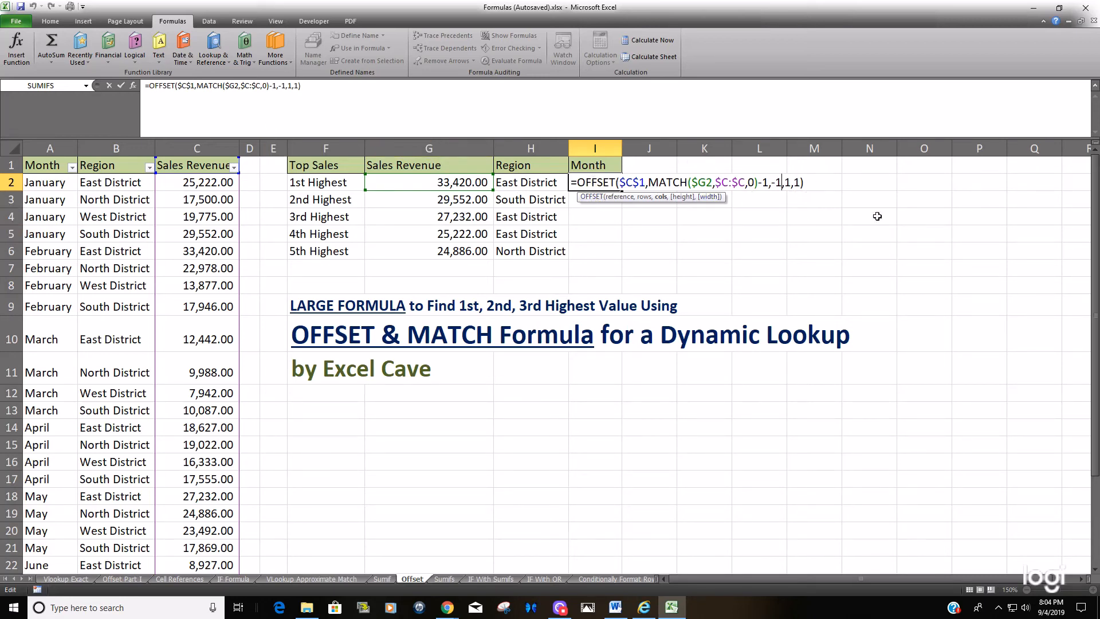
pyautogui.press('BackSpace')
pyautogui.write('2')
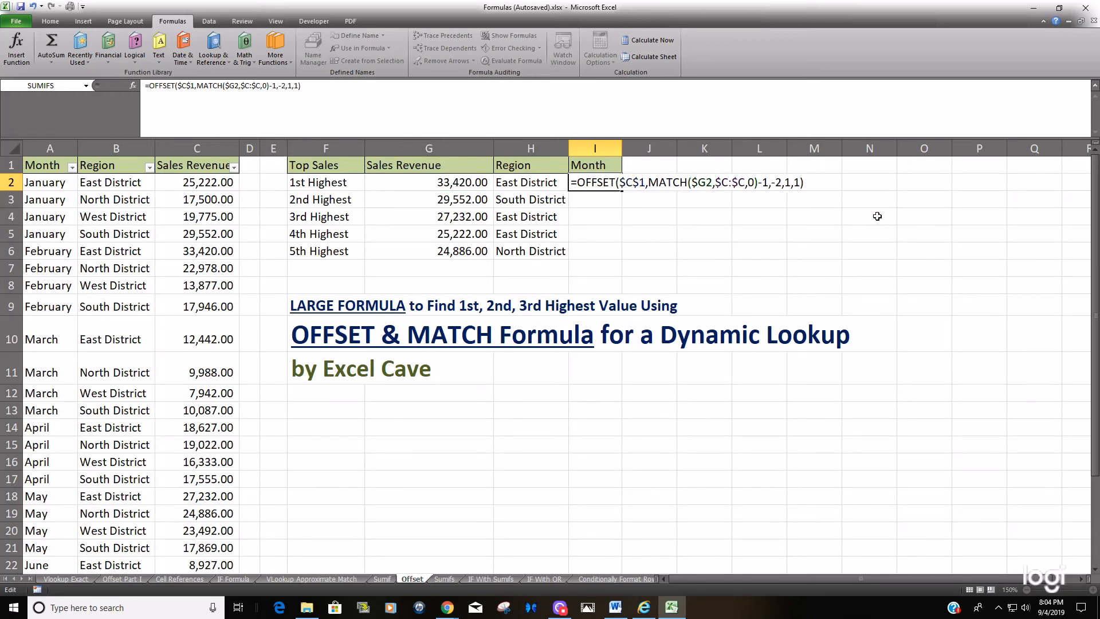
pyautogui.press('Return')
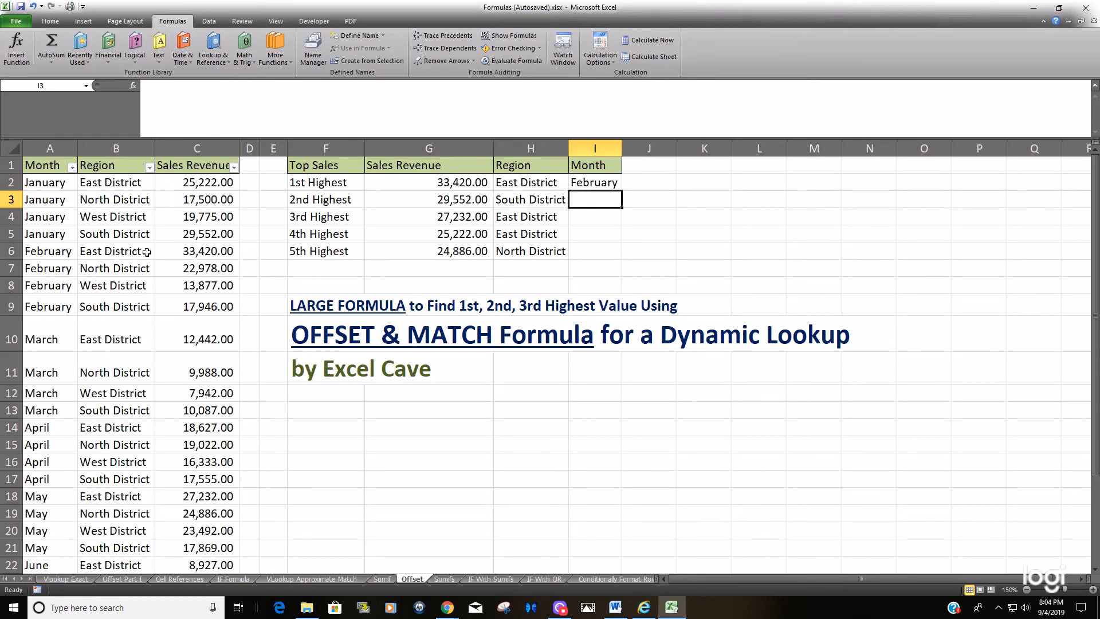
# Fill the Month formula from I2 down to I6, checking the top two results against source rows 6 and 5
pyautogui.click(213, 250)
pyautogui.moveTo(60, 252); pyautogui.dragTo(185, 250)
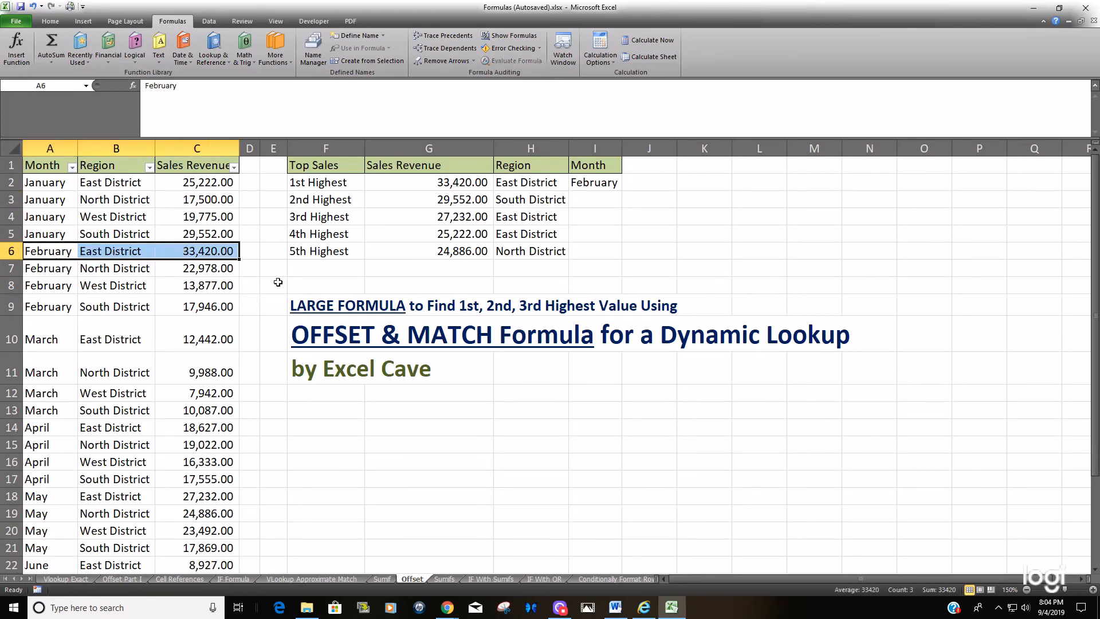
pyautogui.click(603, 185)
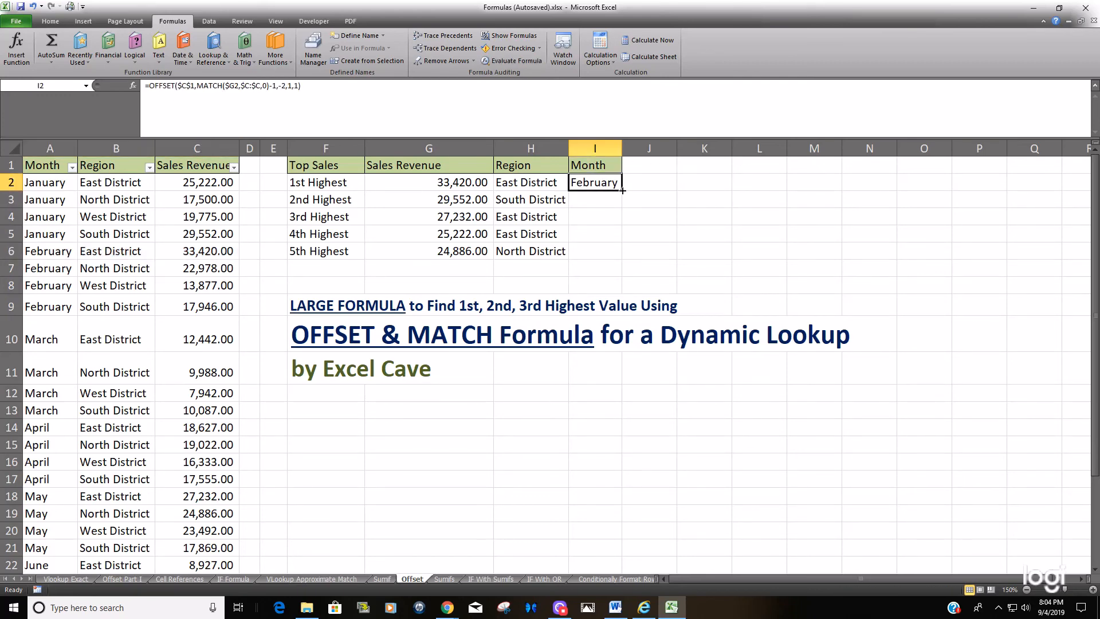
pyautogui.doubleClick(622, 190)
pyautogui.click(606, 199)
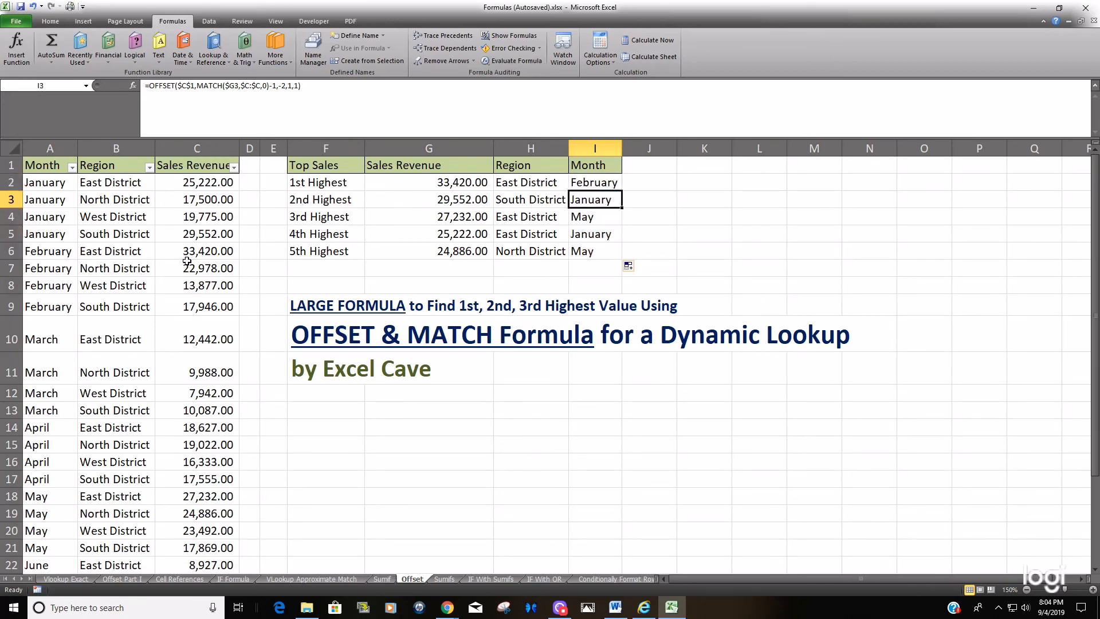
pyautogui.click(216, 234)
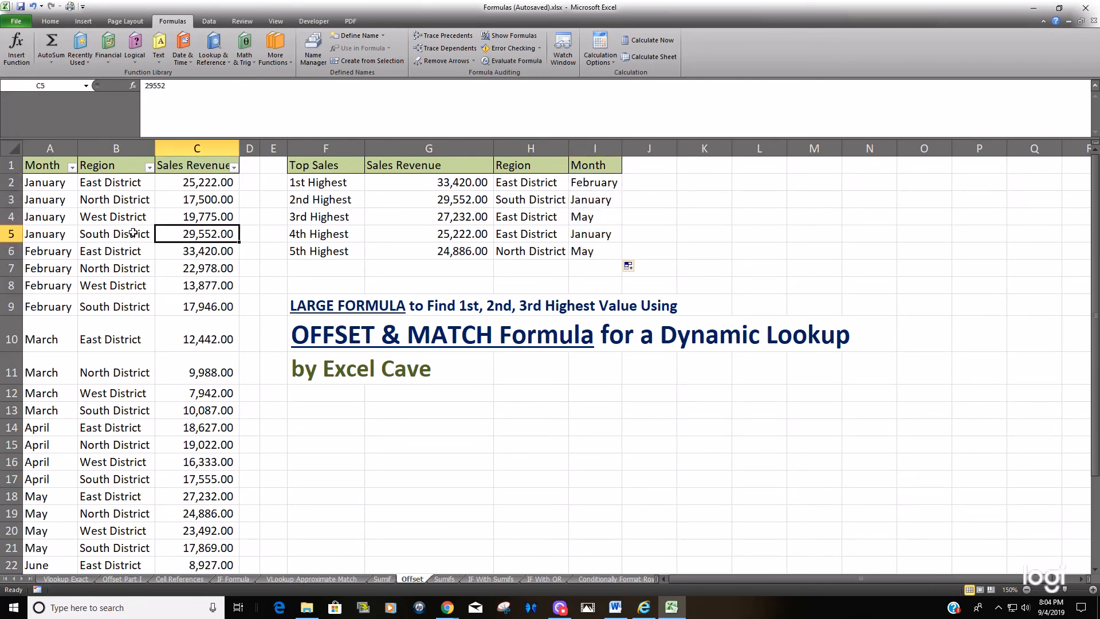
pyautogui.click(55, 234)
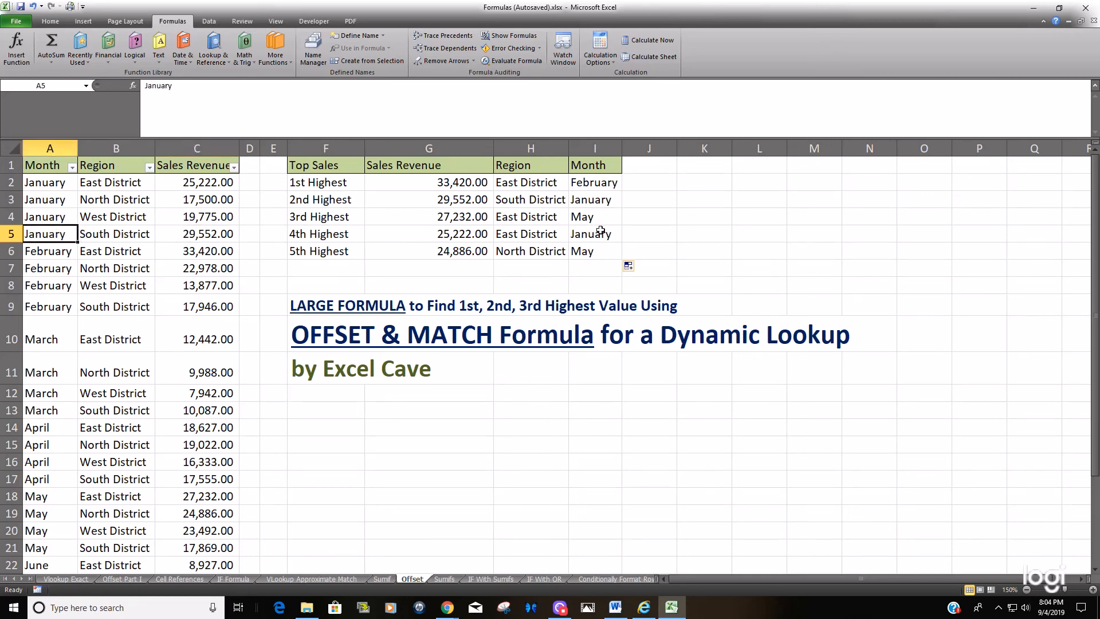
# Step through the Month formula in I2 with Evaluate Formula to examine how MATCH and OFFSET resolve, and close the evaluation
pyautogui.click(595, 184)
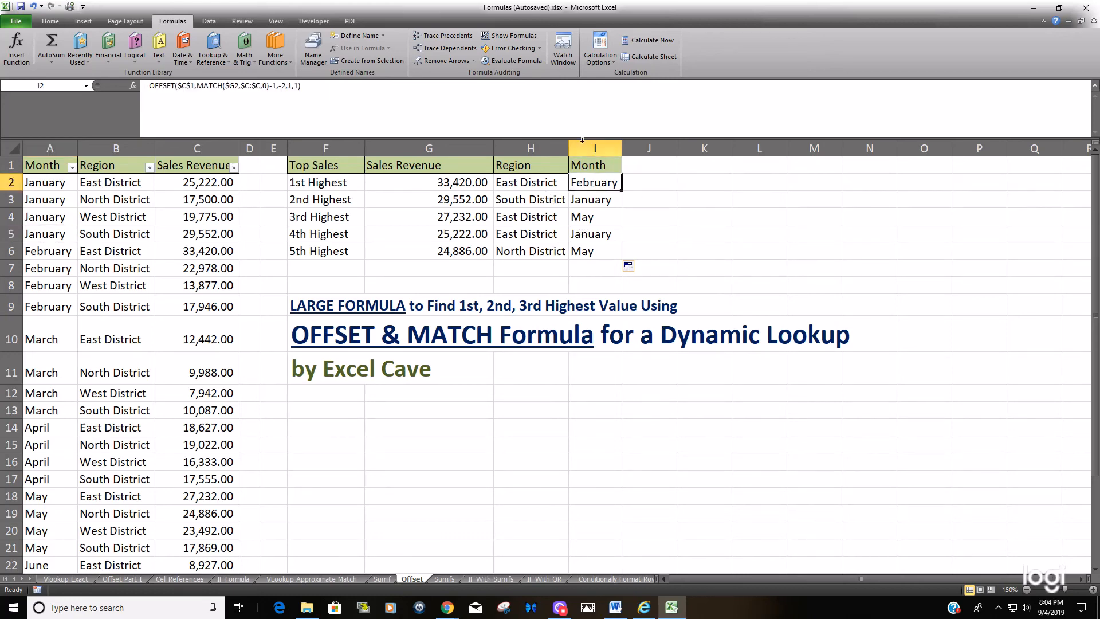
pyautogui.click(530, 60)
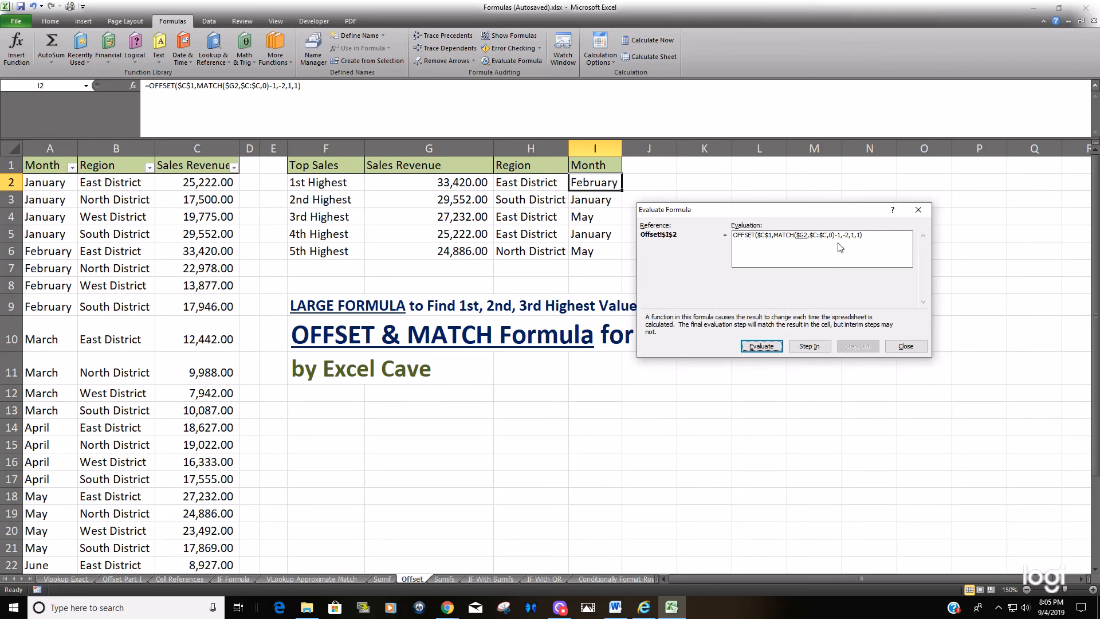
pyautogui.click(761, 346)
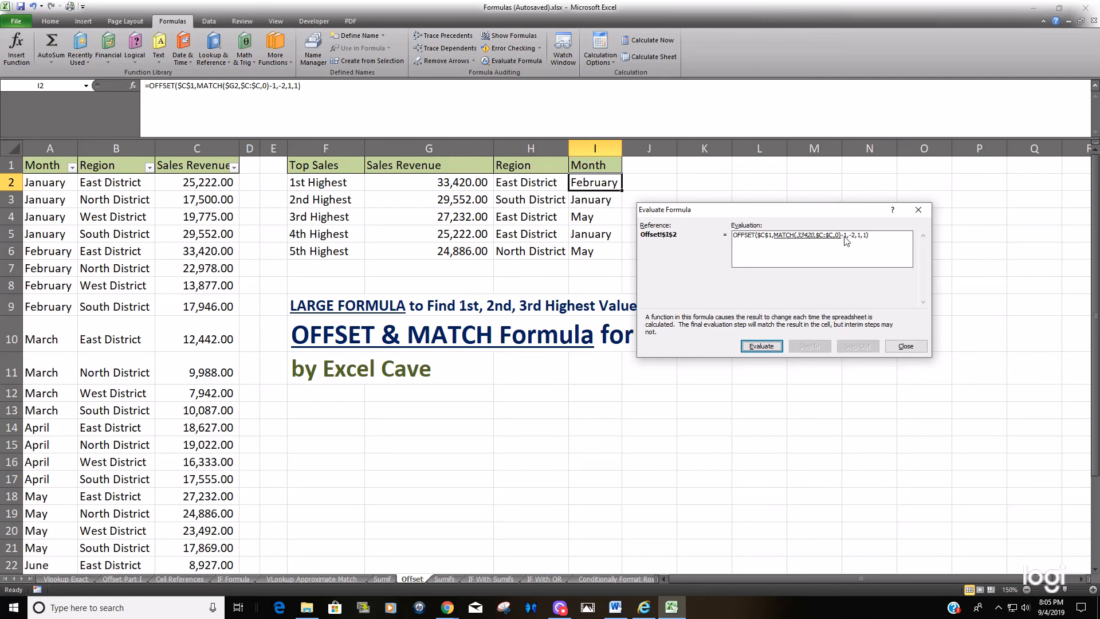
pyautogui.click(765, 347)
pyautogui.click(767, 345)
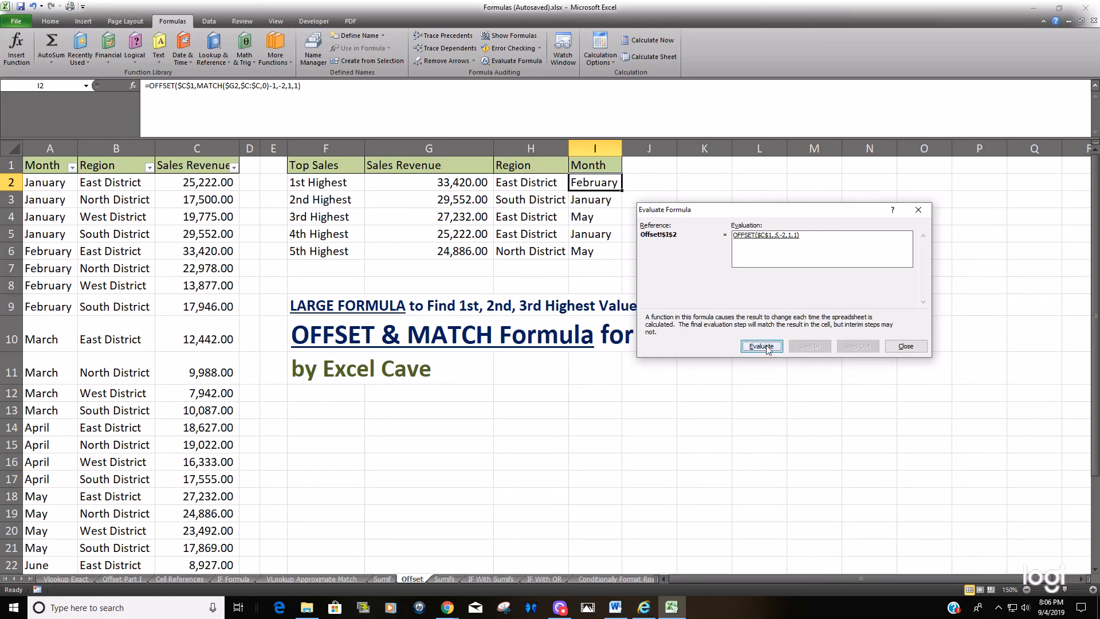
pyautogui.click(767, 347)
pyautogui.click(918, 210)
pyautogui.click(531, 440)
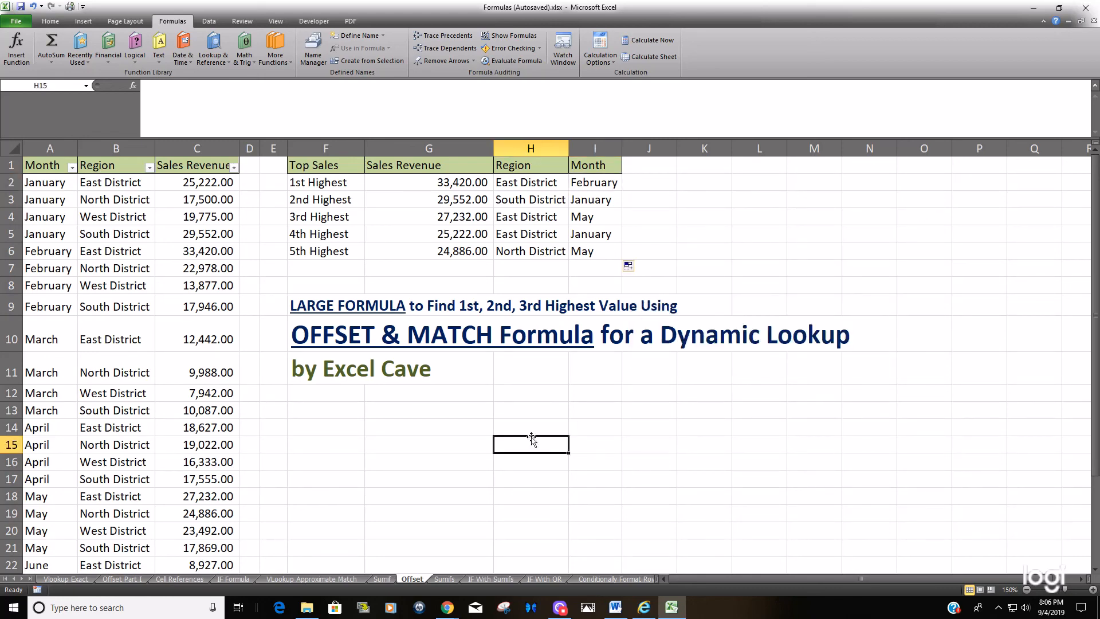